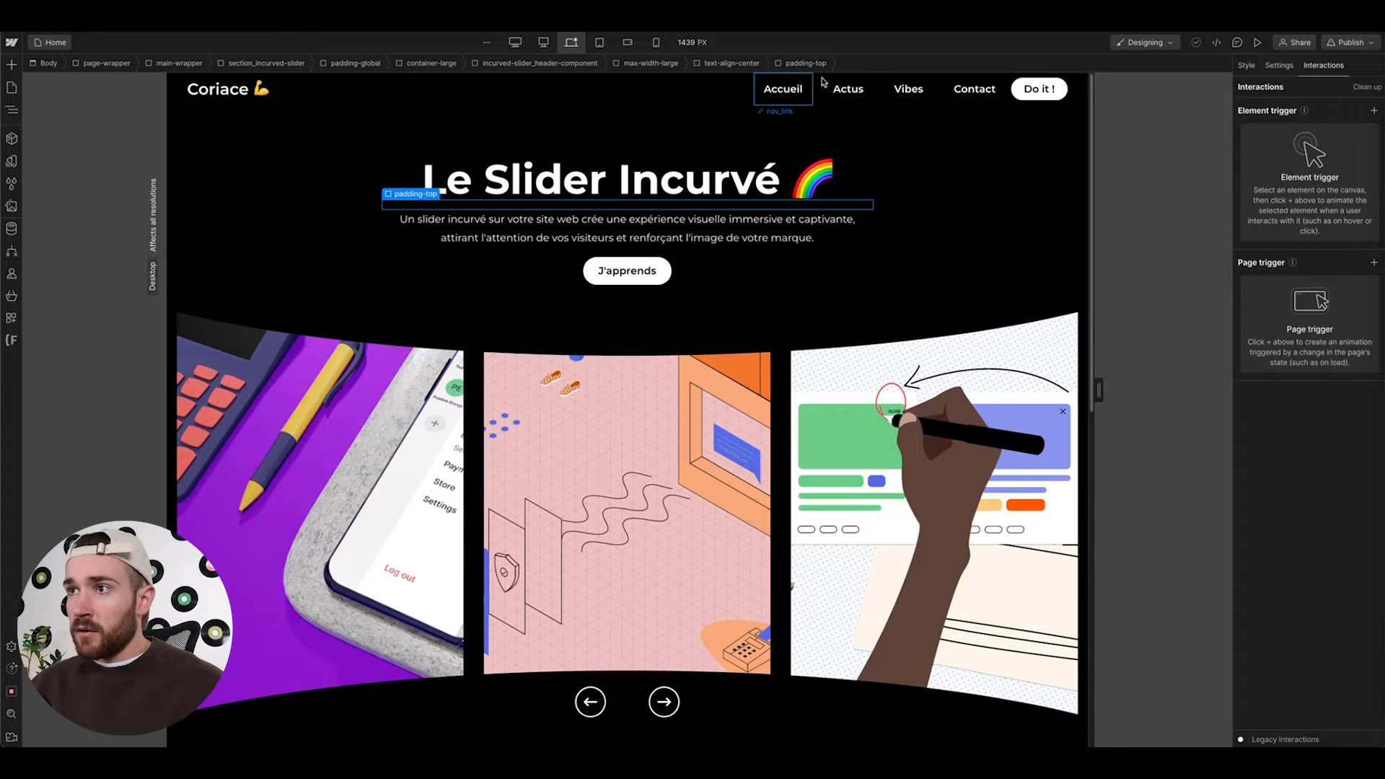
Add a div block inside the Accueil navigation link
click(786, 83)
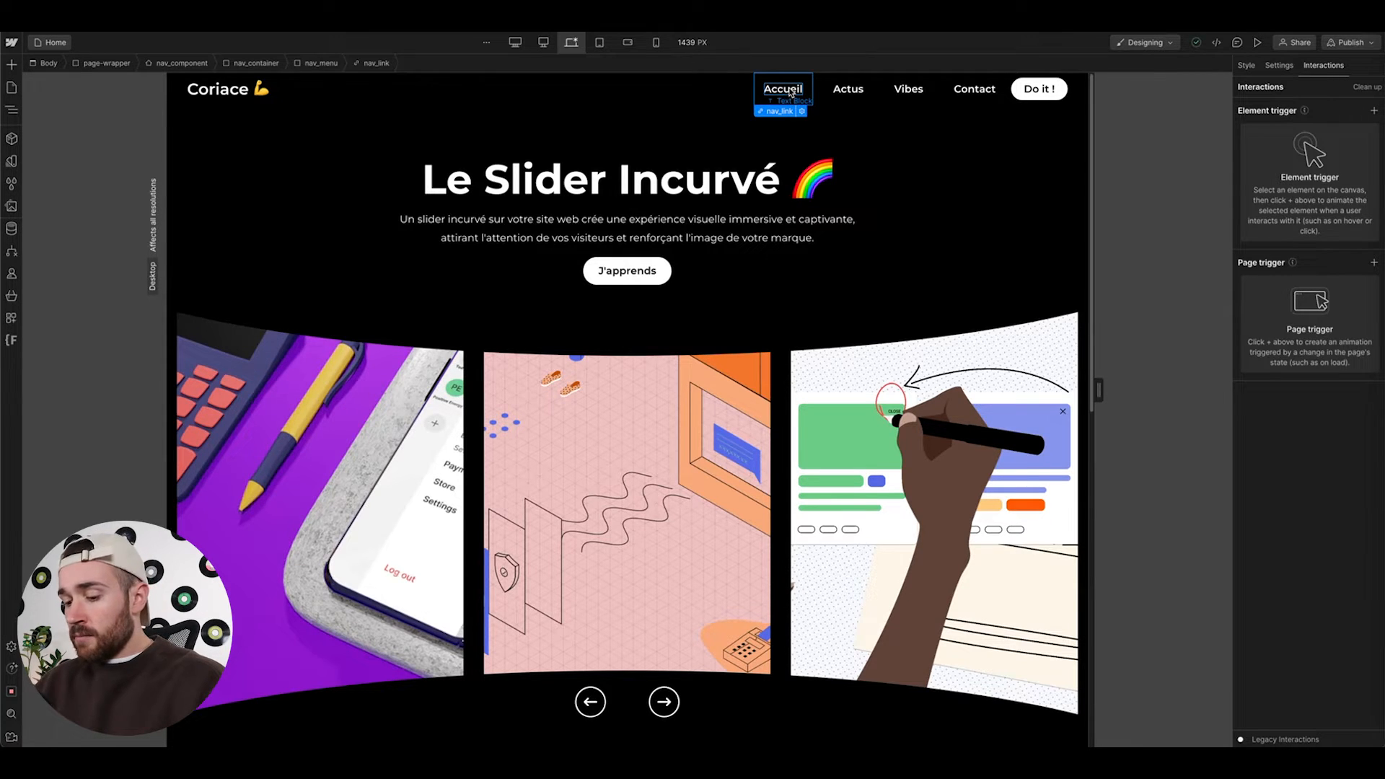
key(ctrl+e)
text(div)
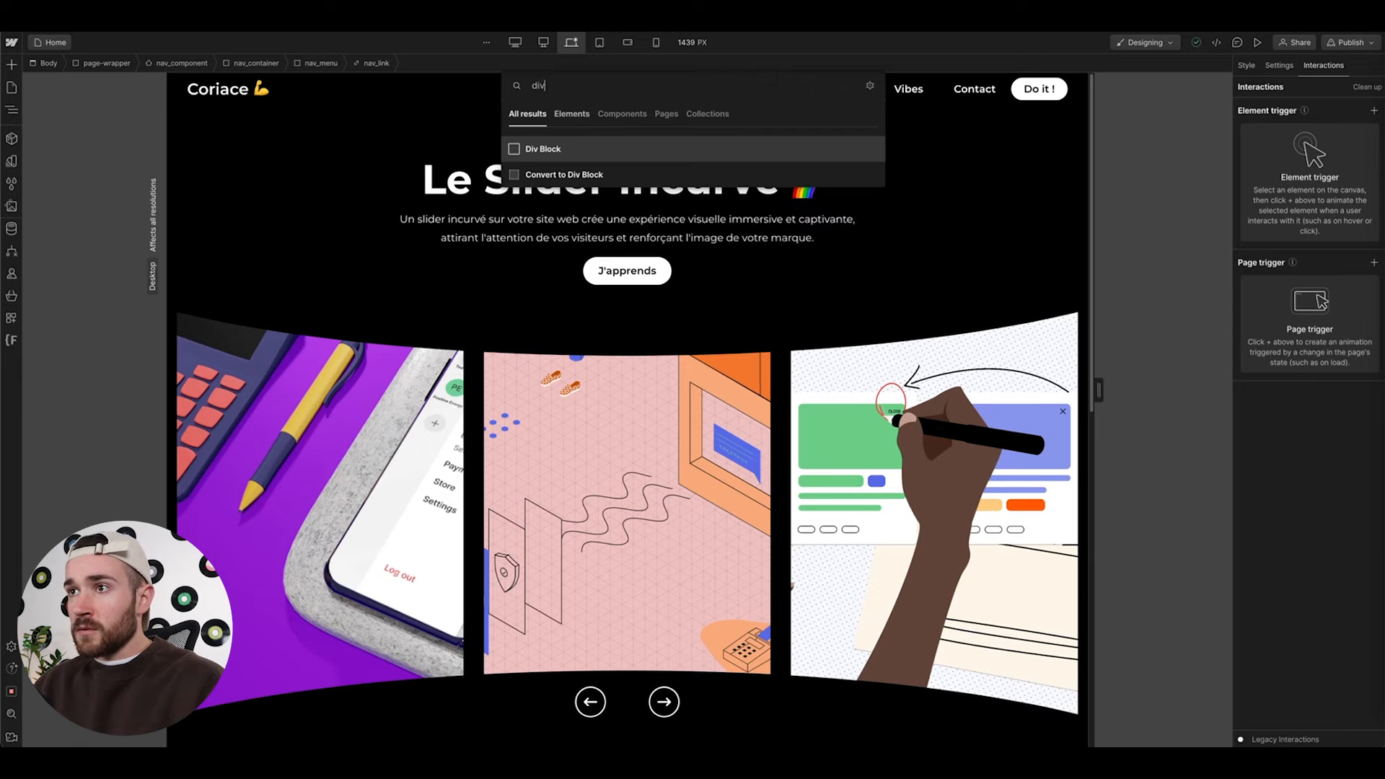
key(Return)
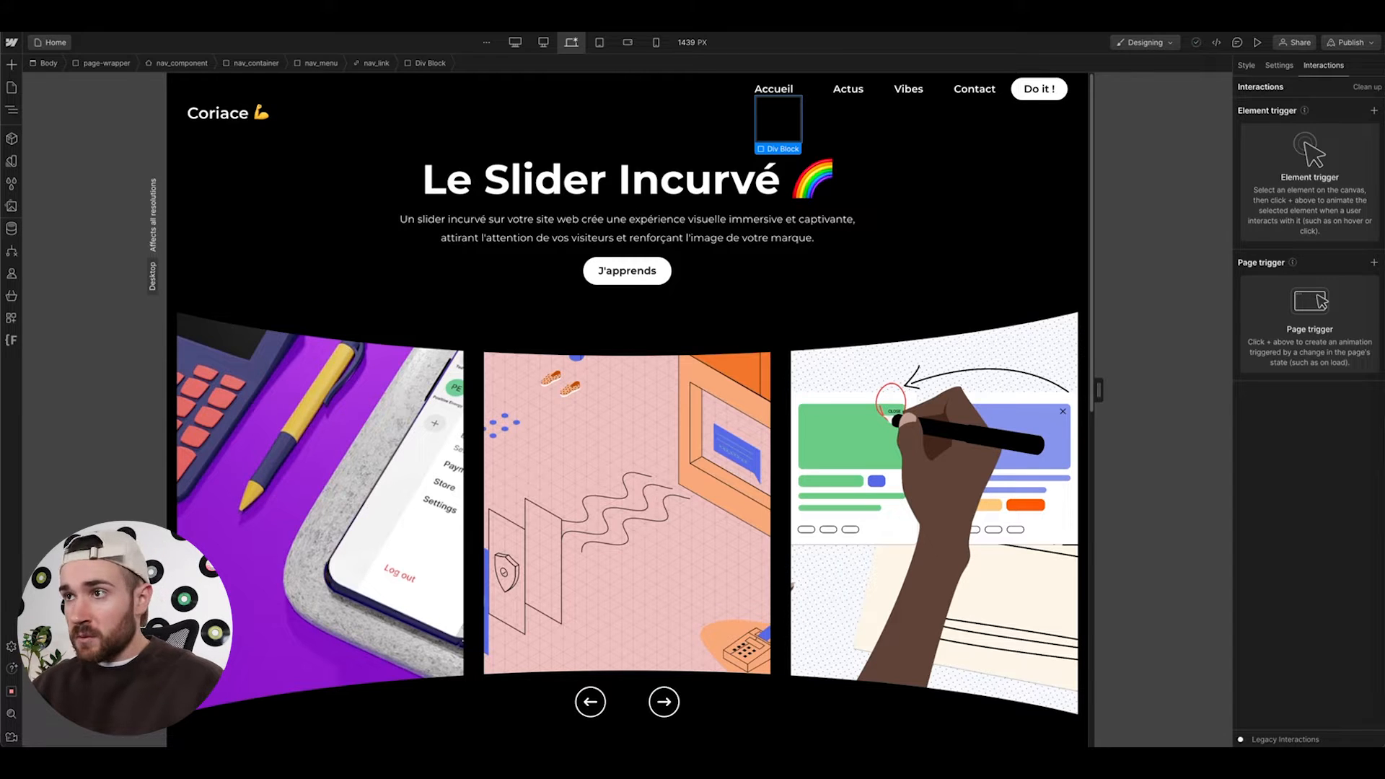
Apply the padding-top and padding-xsmall classes to the new div block and copy it into the Actus, Vibes and Contact links
key(super+Return)
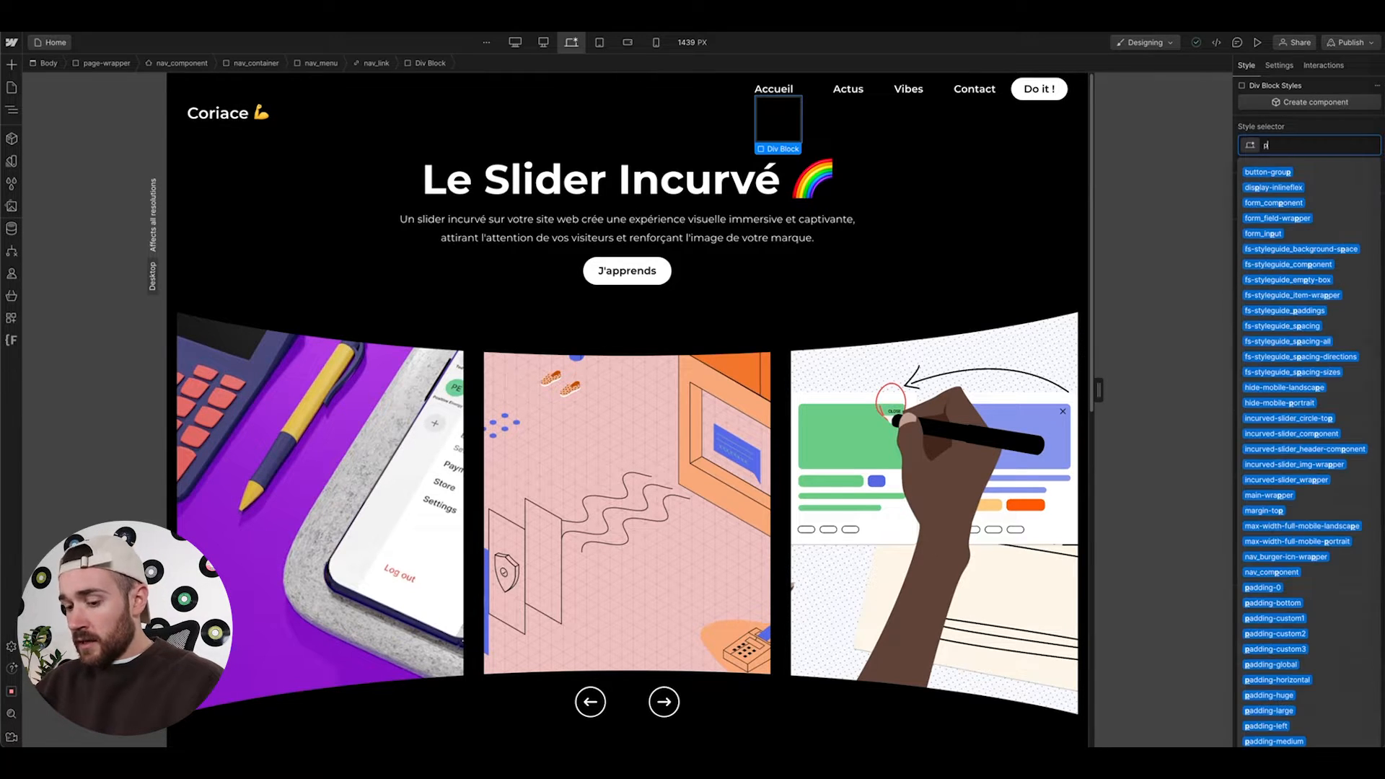
text(padtop)
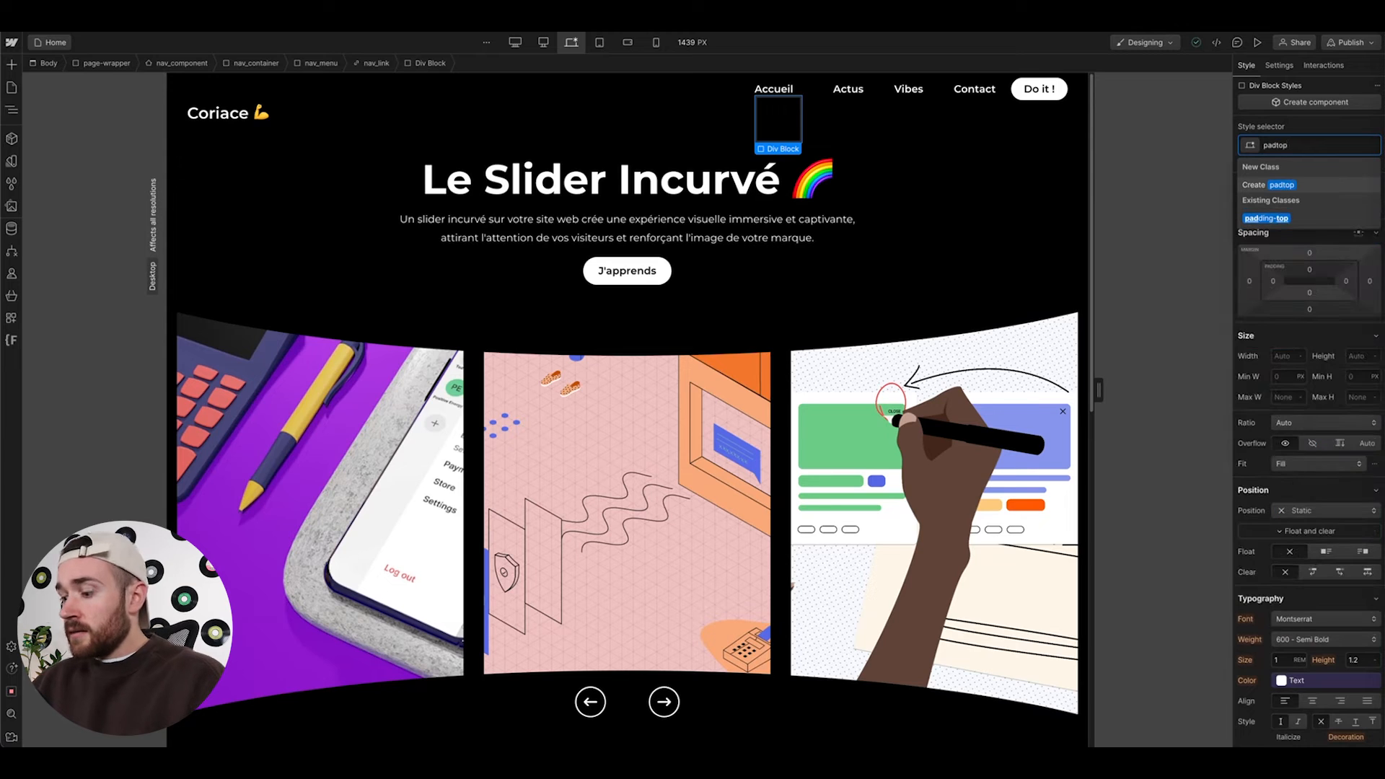
key(Down)
key(Return)
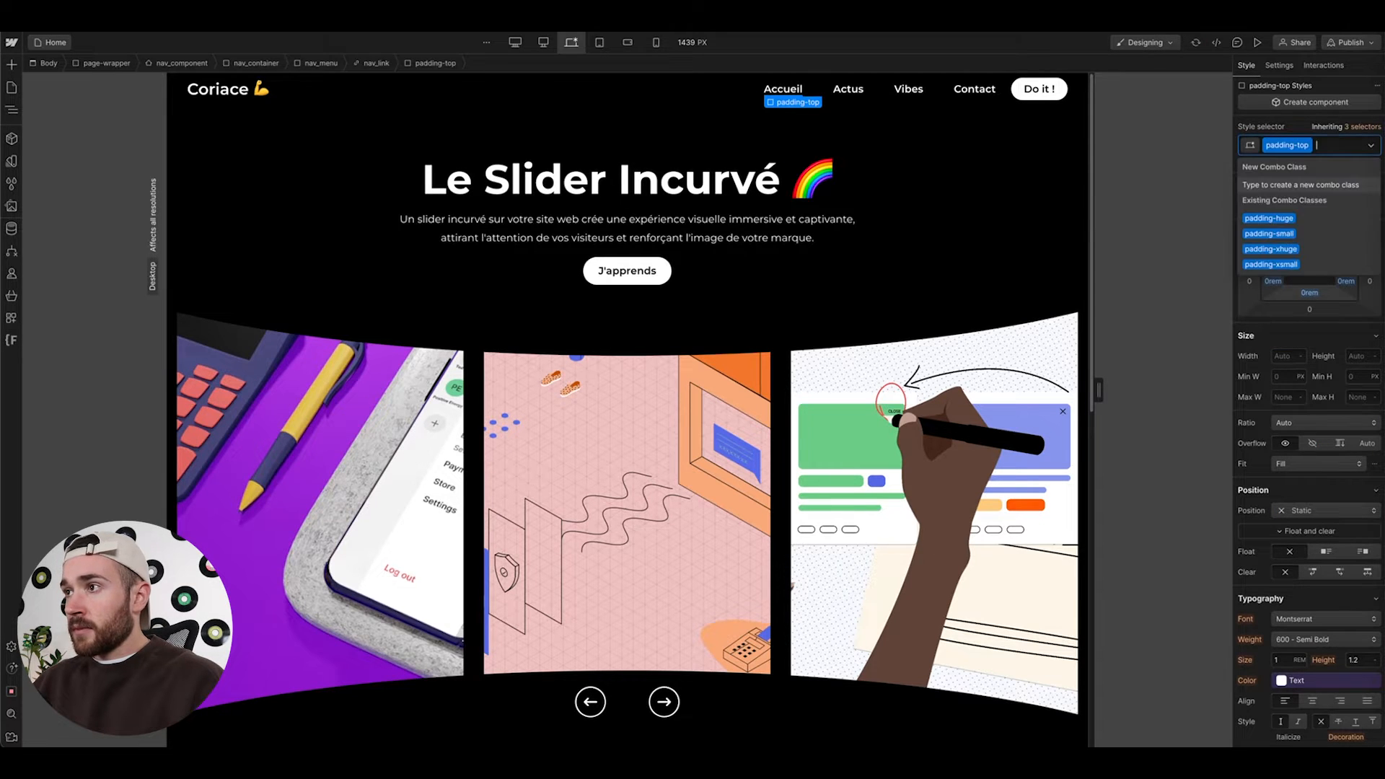
text(padsm)
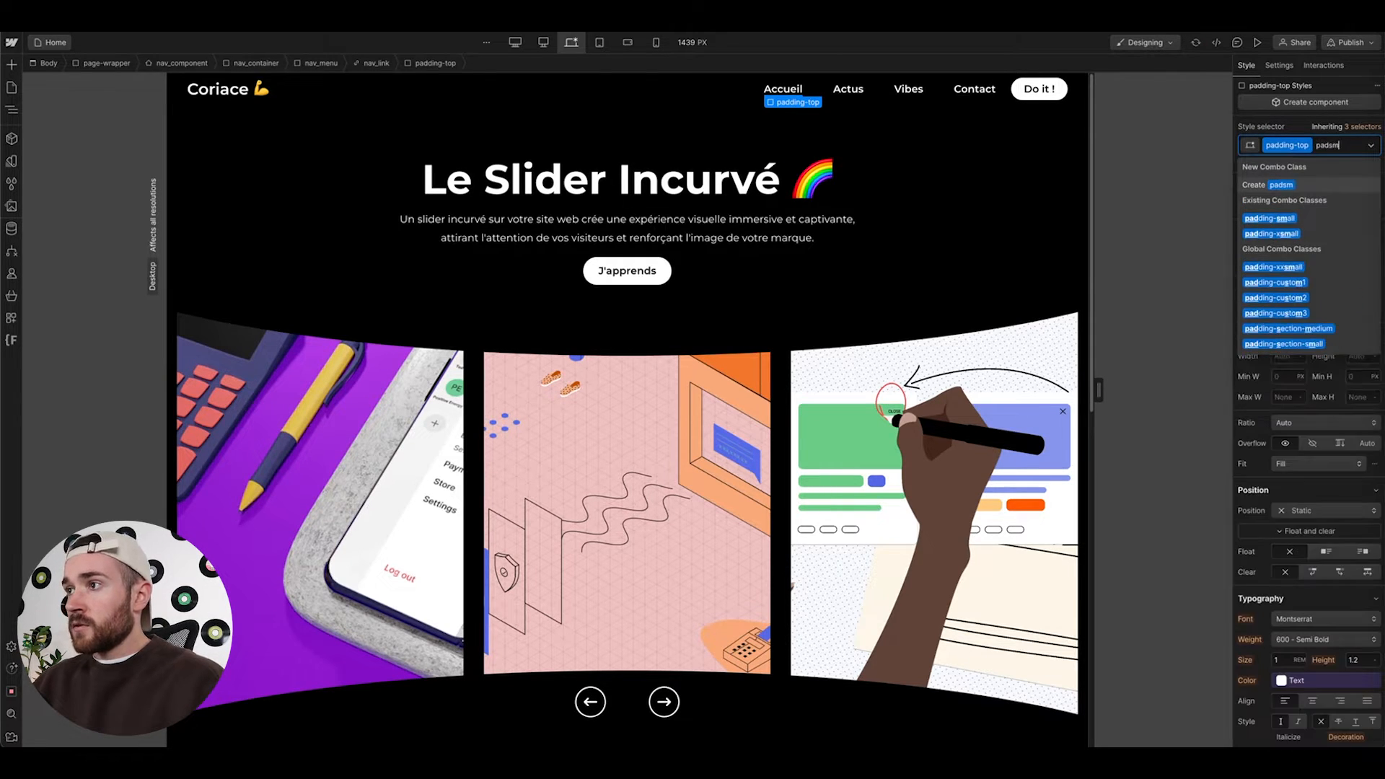
key(BackSpace)
key(BackSpace)
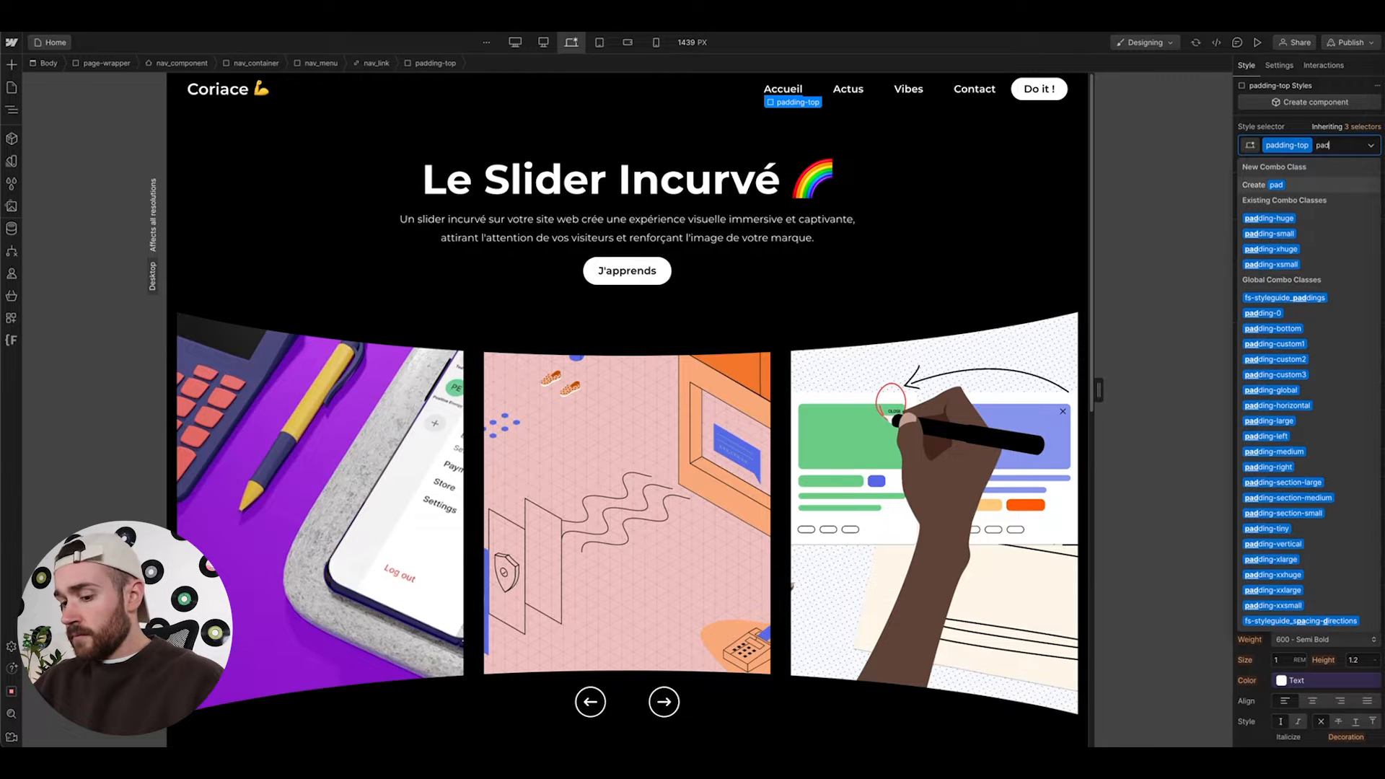
text(xsm)
key(Down)
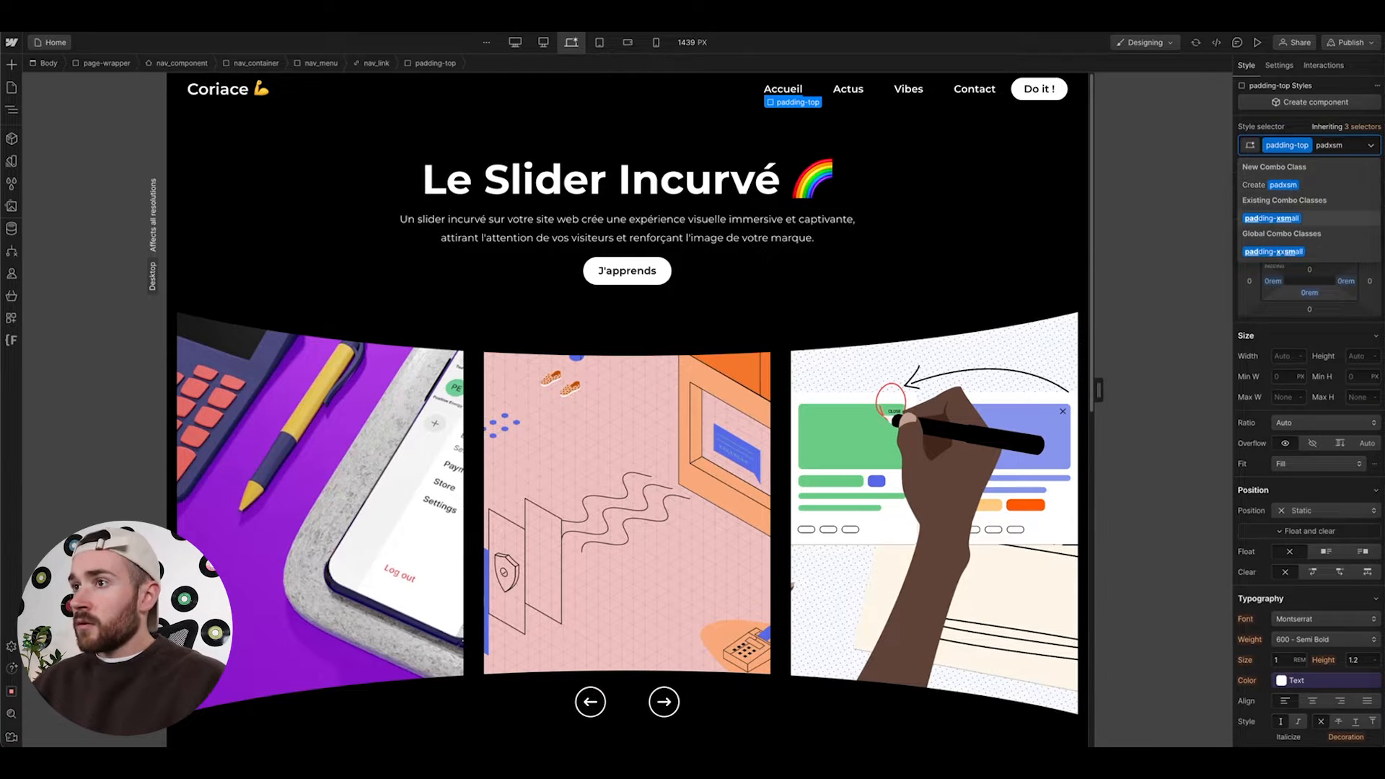
key(Return)
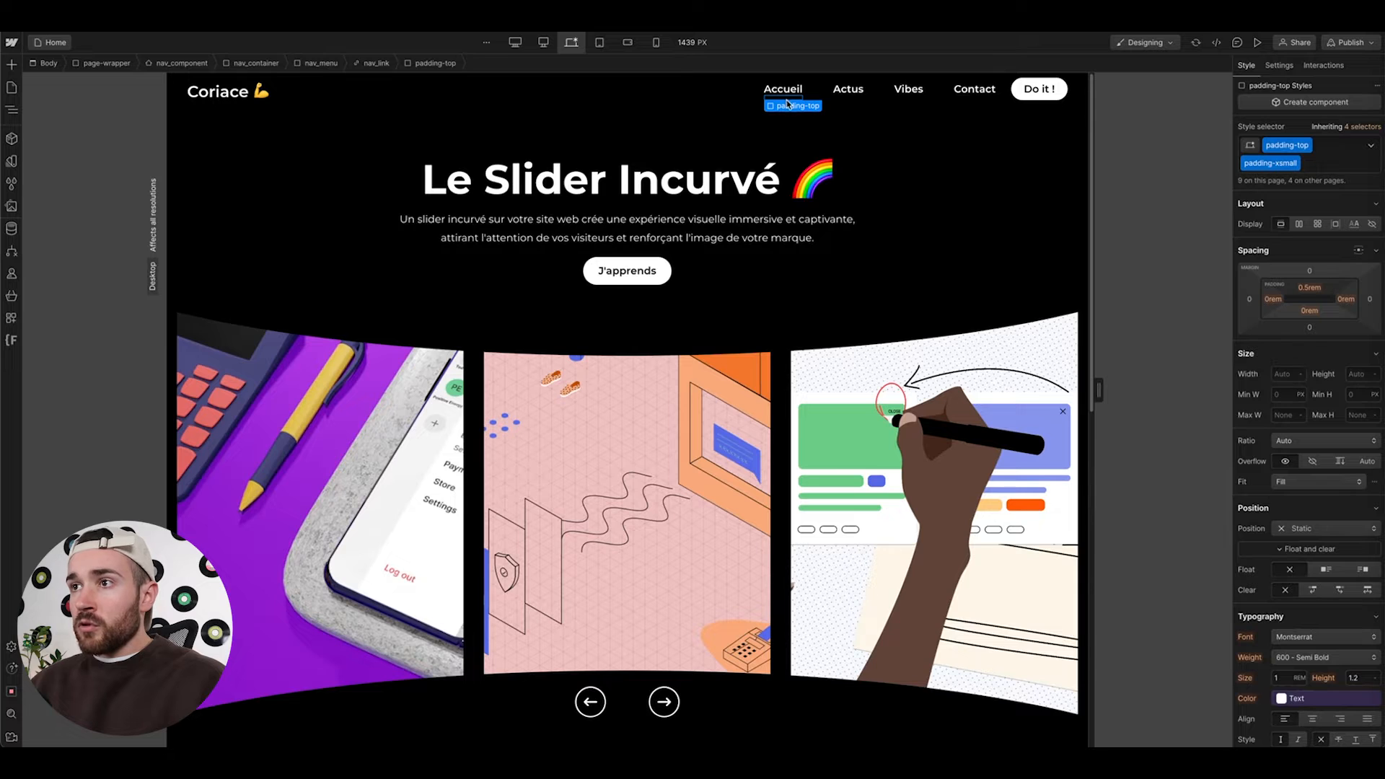
click(832, 86)
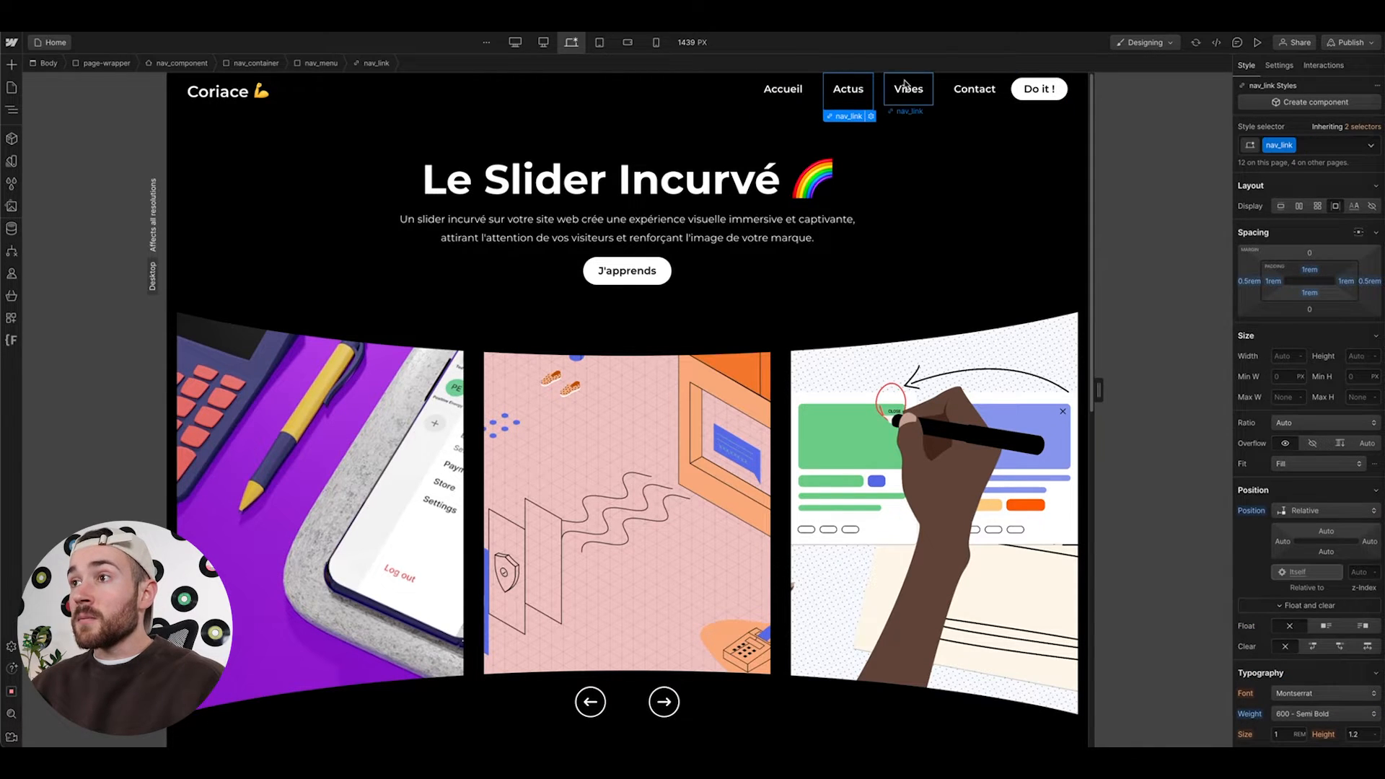
click(971, 85)
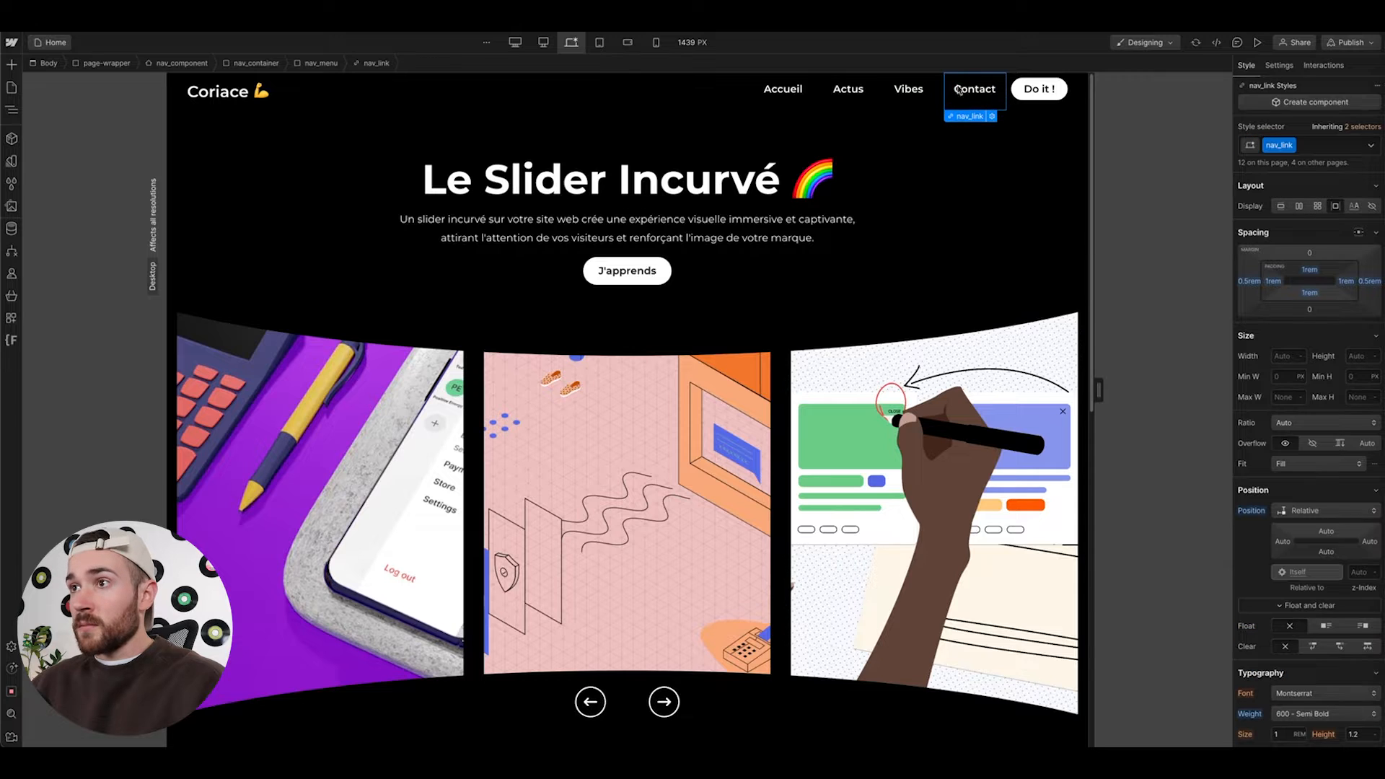
Add a second div block inside the Accueil link, below the padding spacer
click(797, 85)
key(ctrl+e)
text(div)
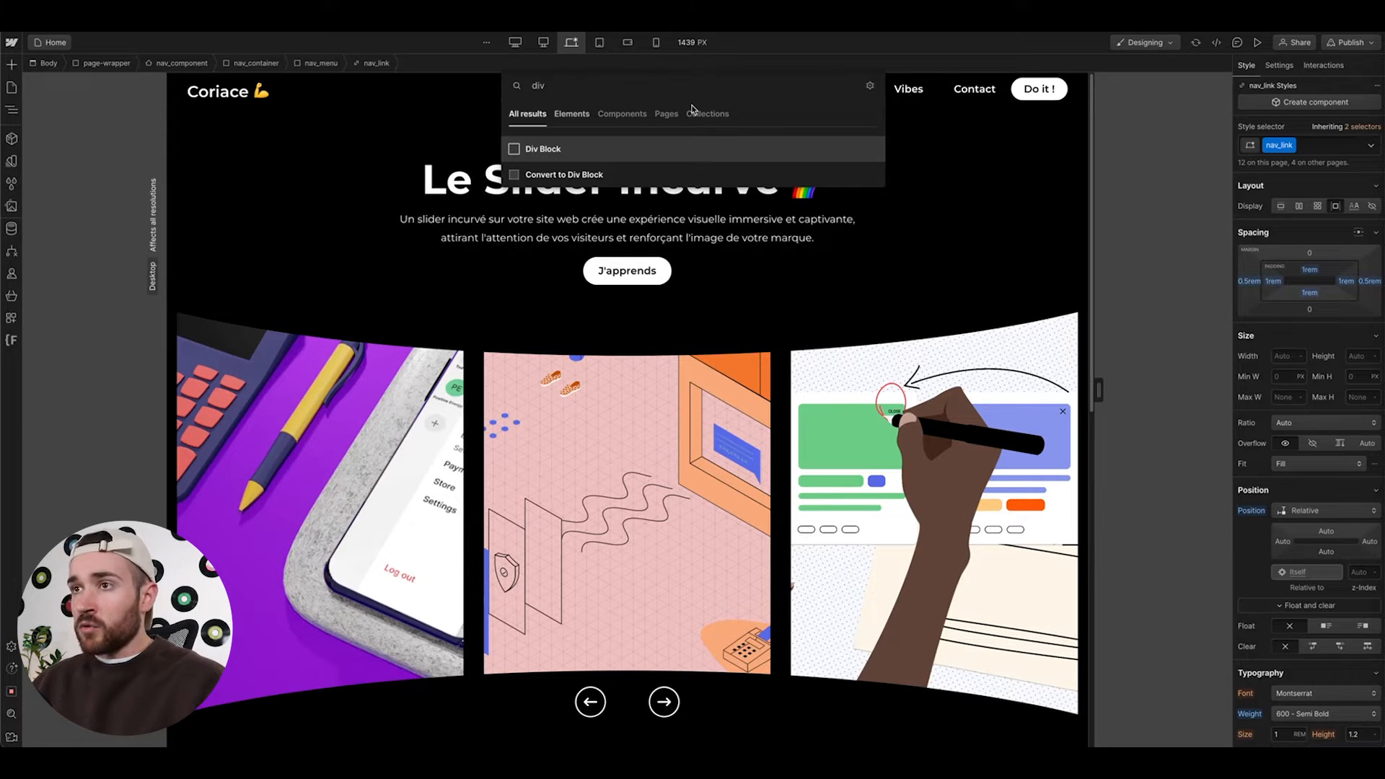
key(Return)
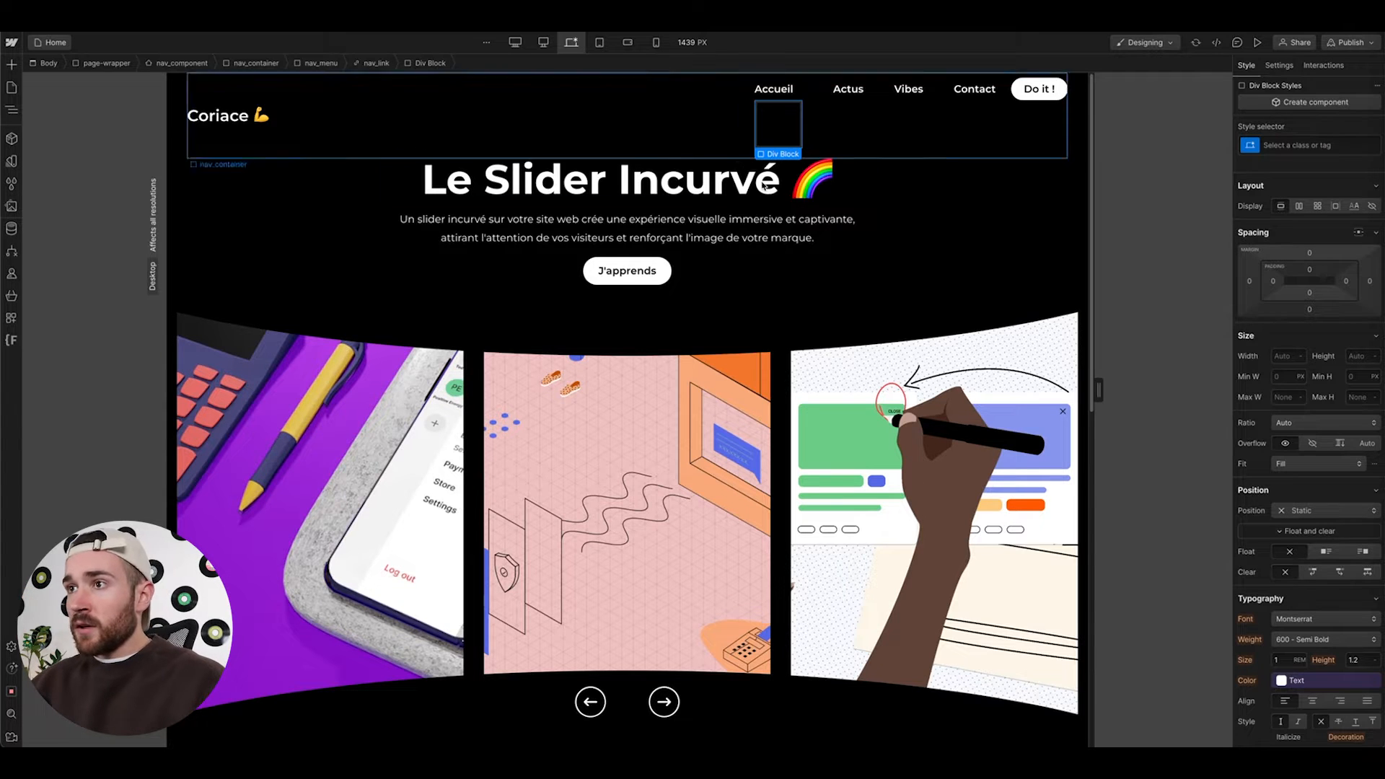
Create the class nav_link-underline on the new div block
click(1319, 146)
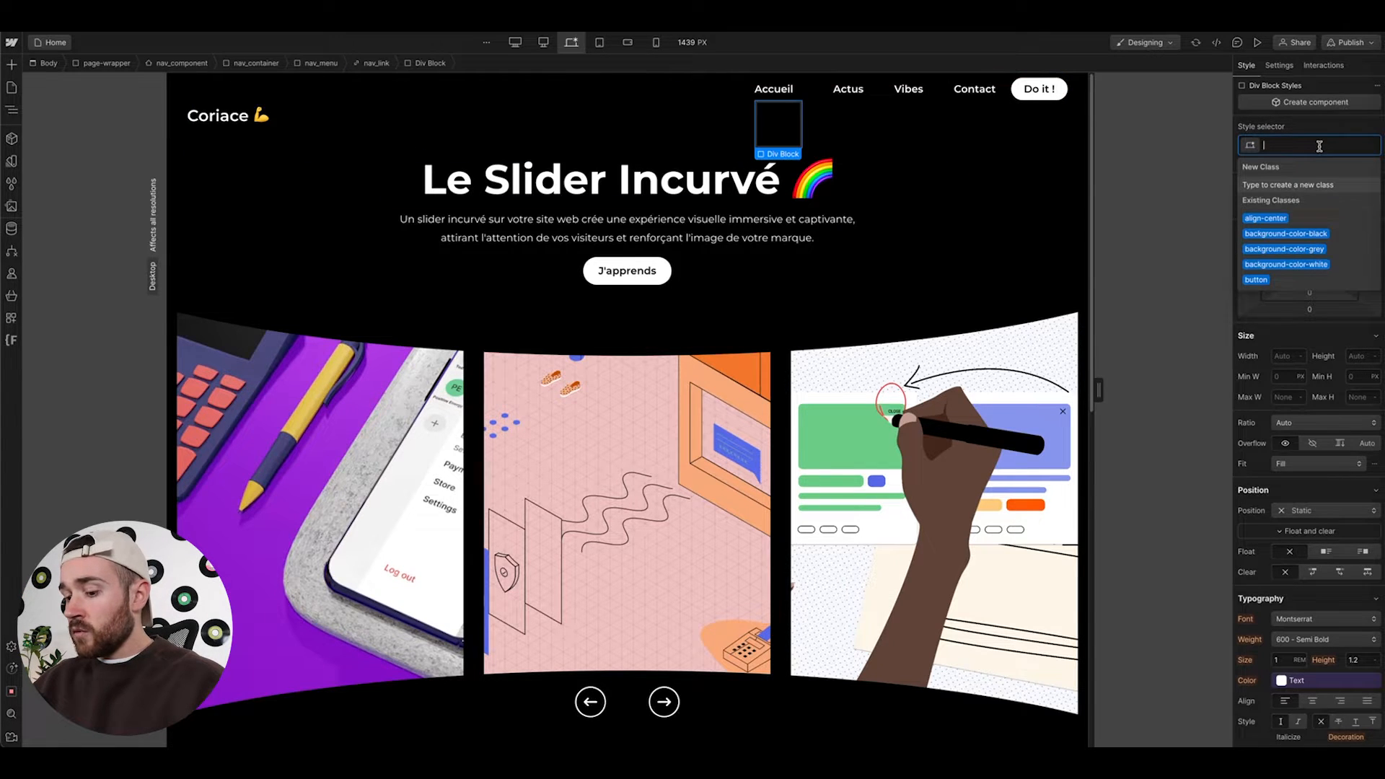
text(nav)
text(_link-)
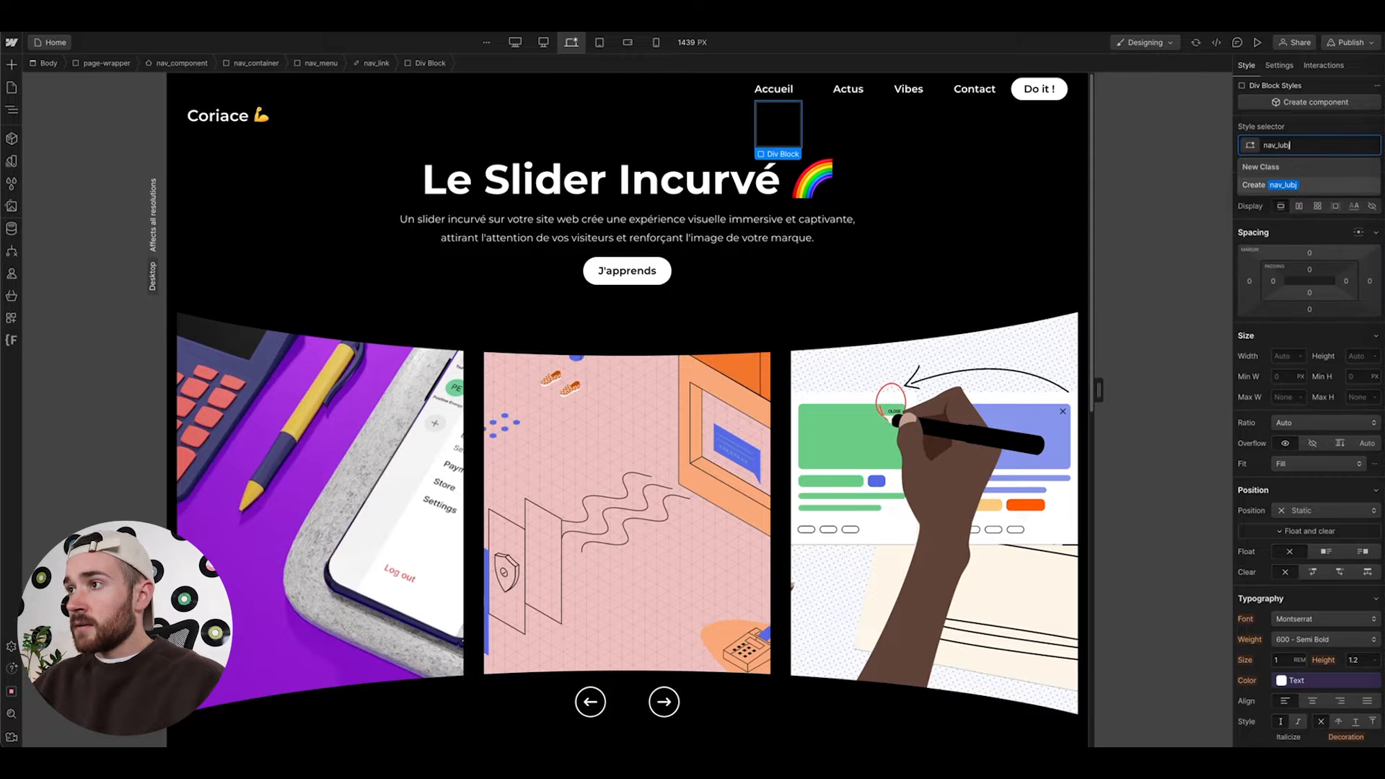
text(underline)
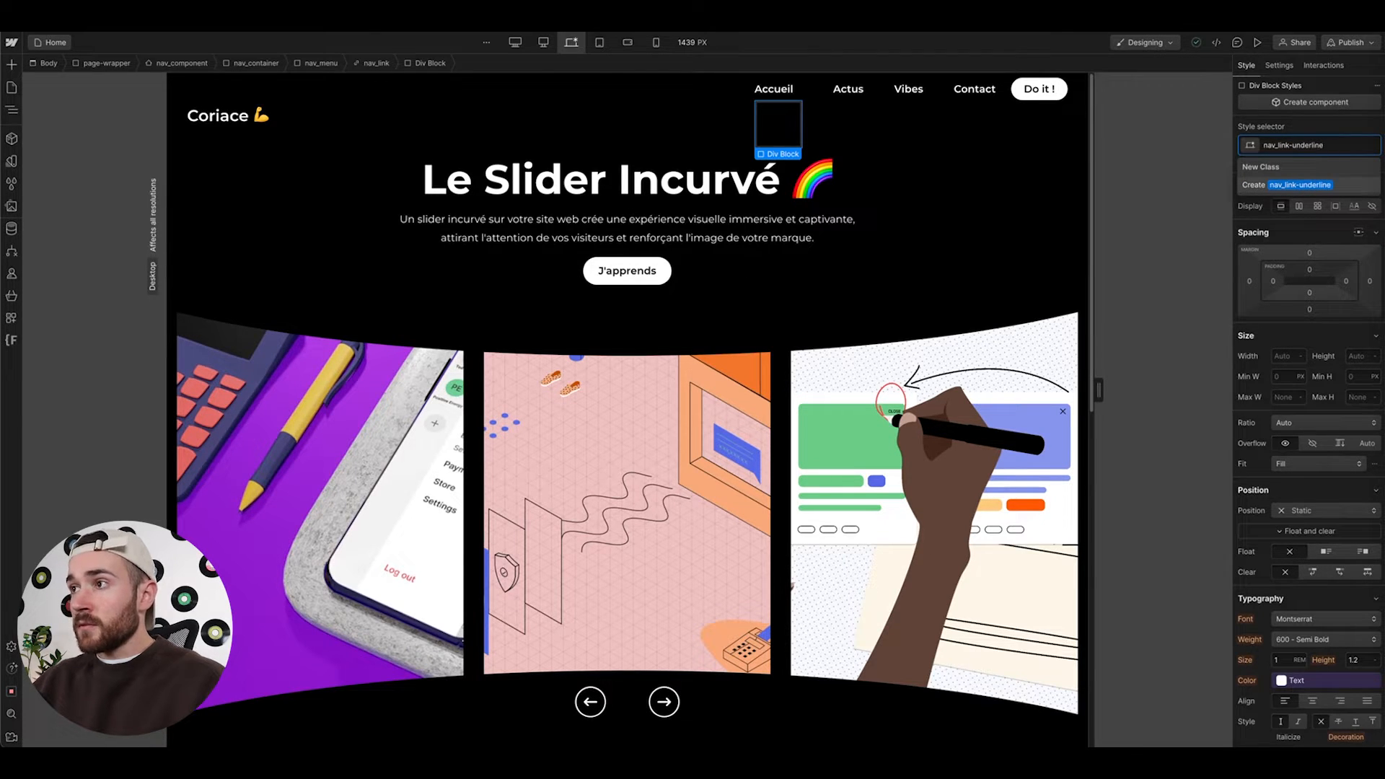
key(Return)
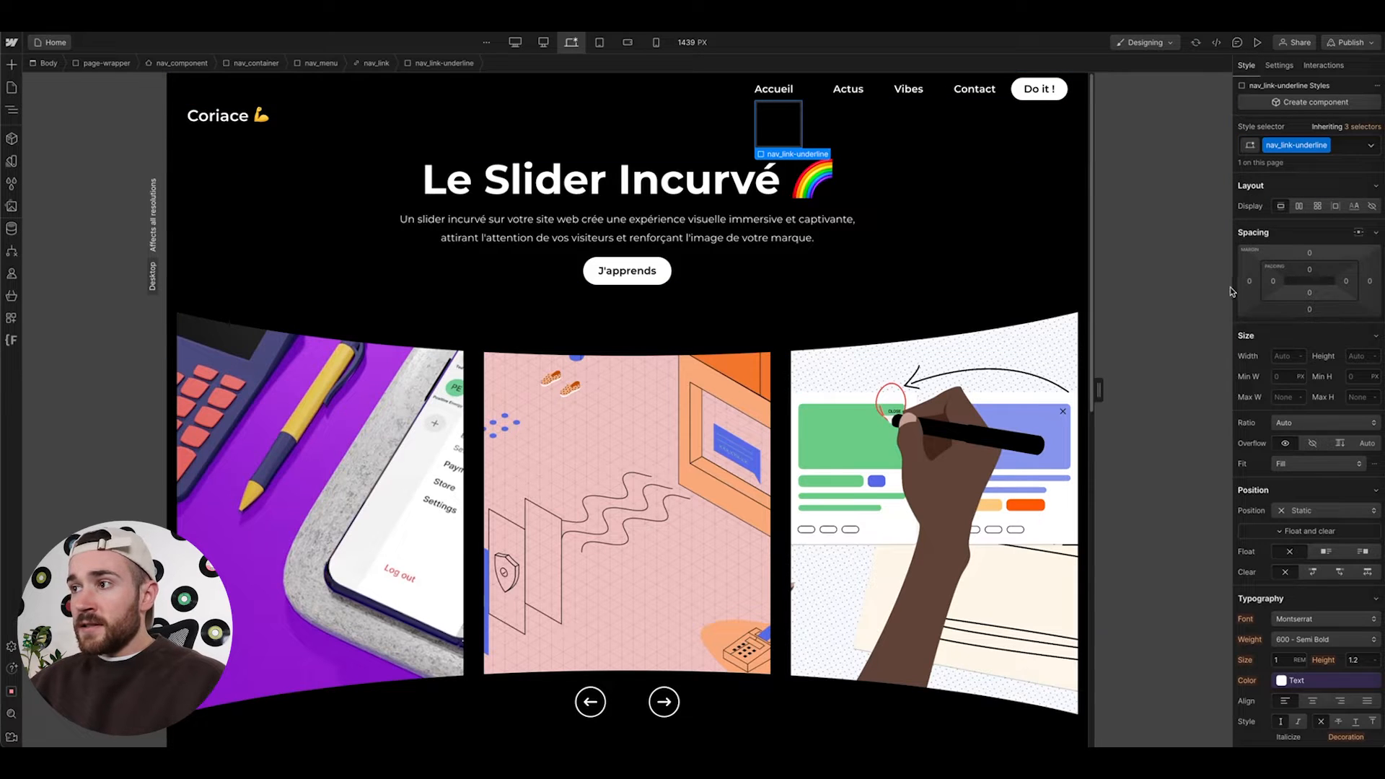
Set the underline block's width to 100% and its height to 2 px
click(1283, 356)
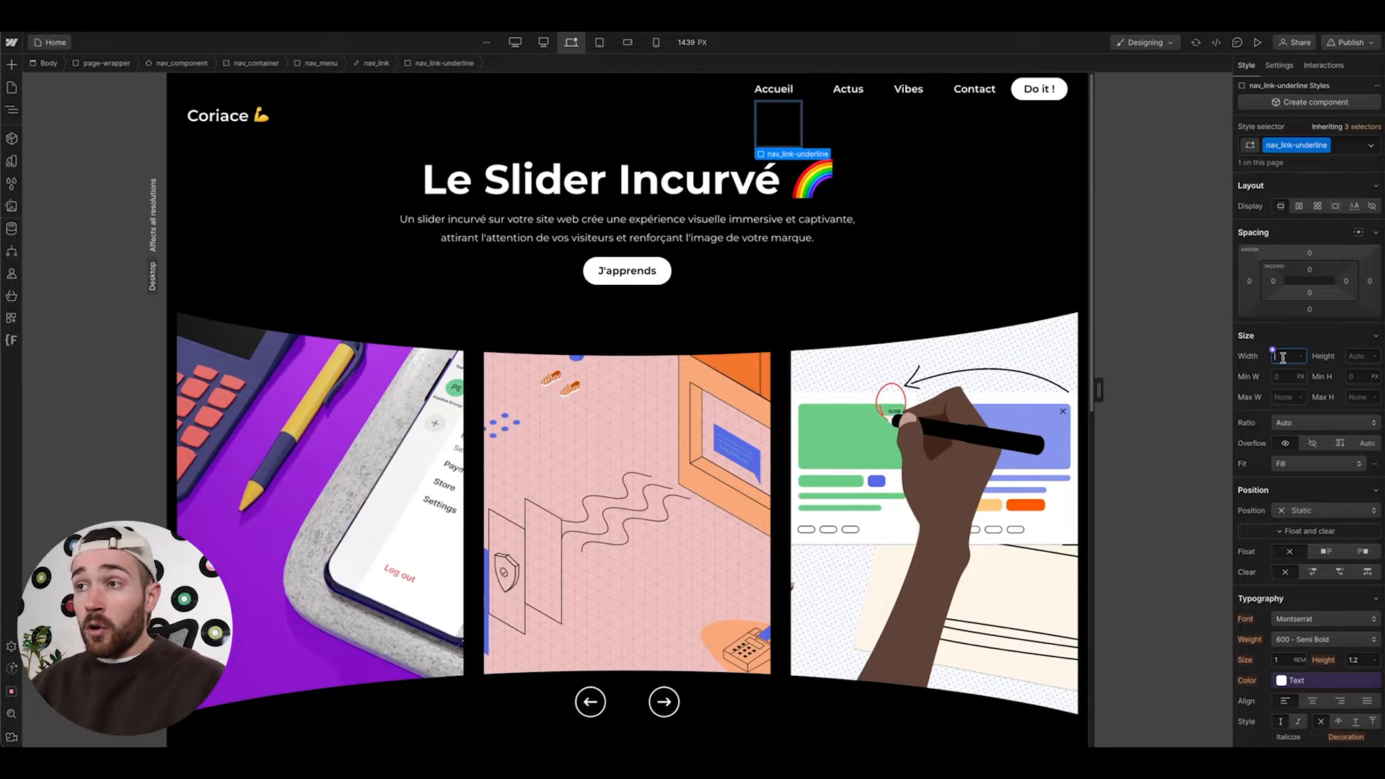
text(100%)
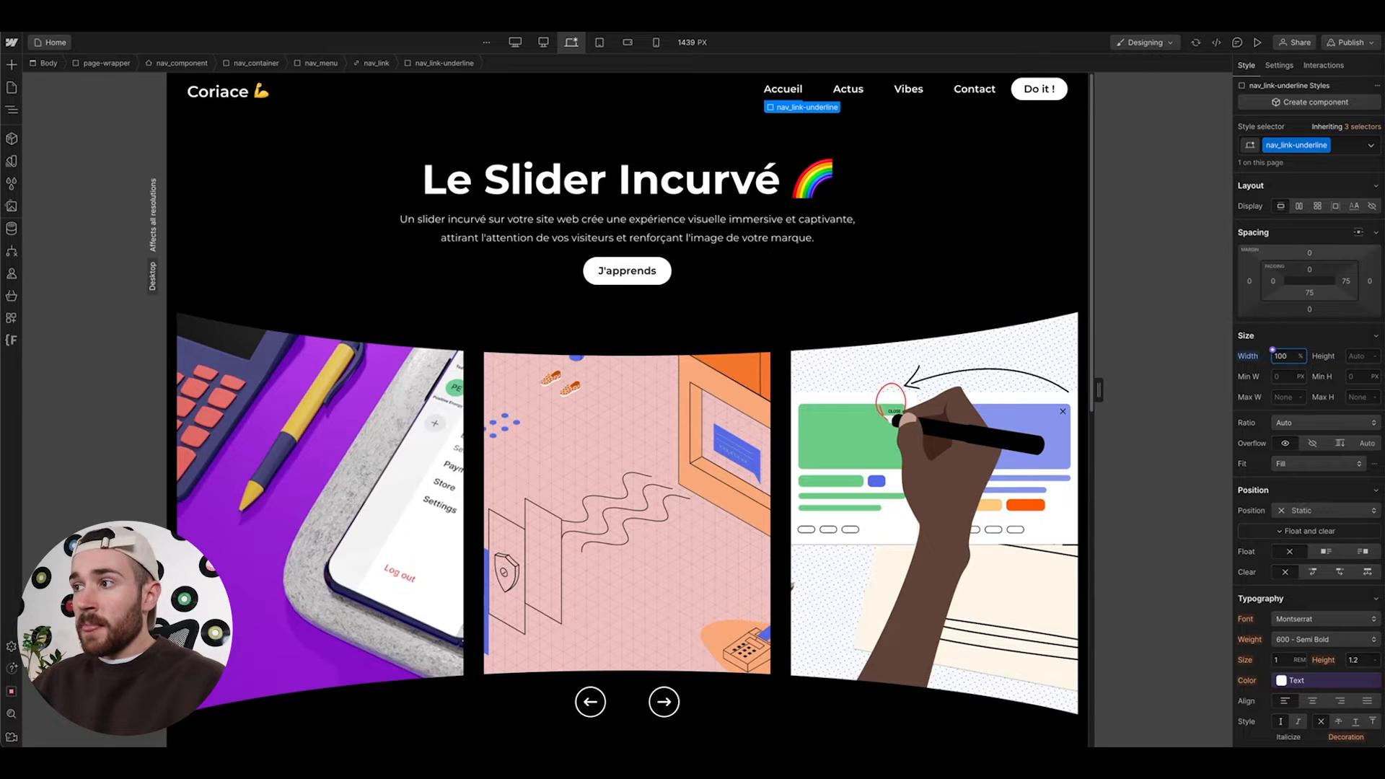
click(1350, 357)
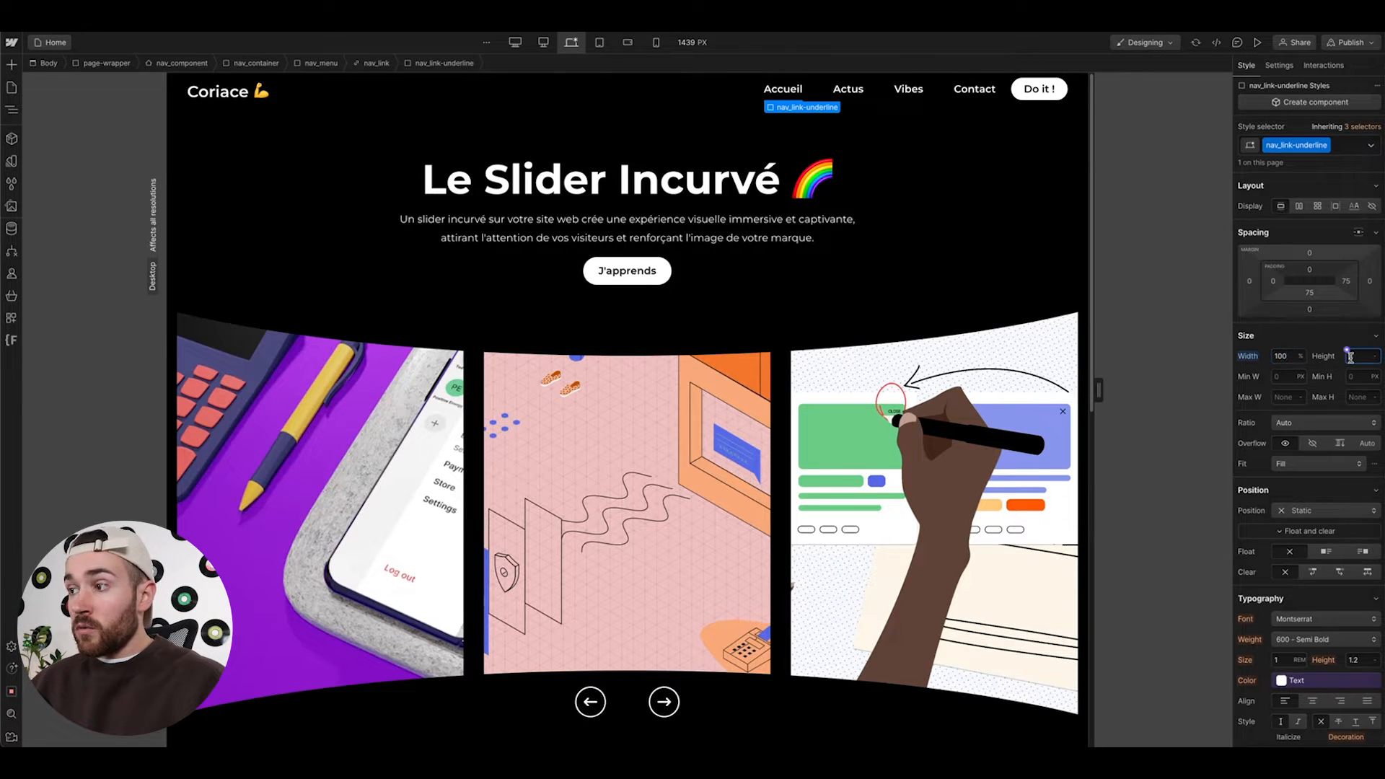
text(2)
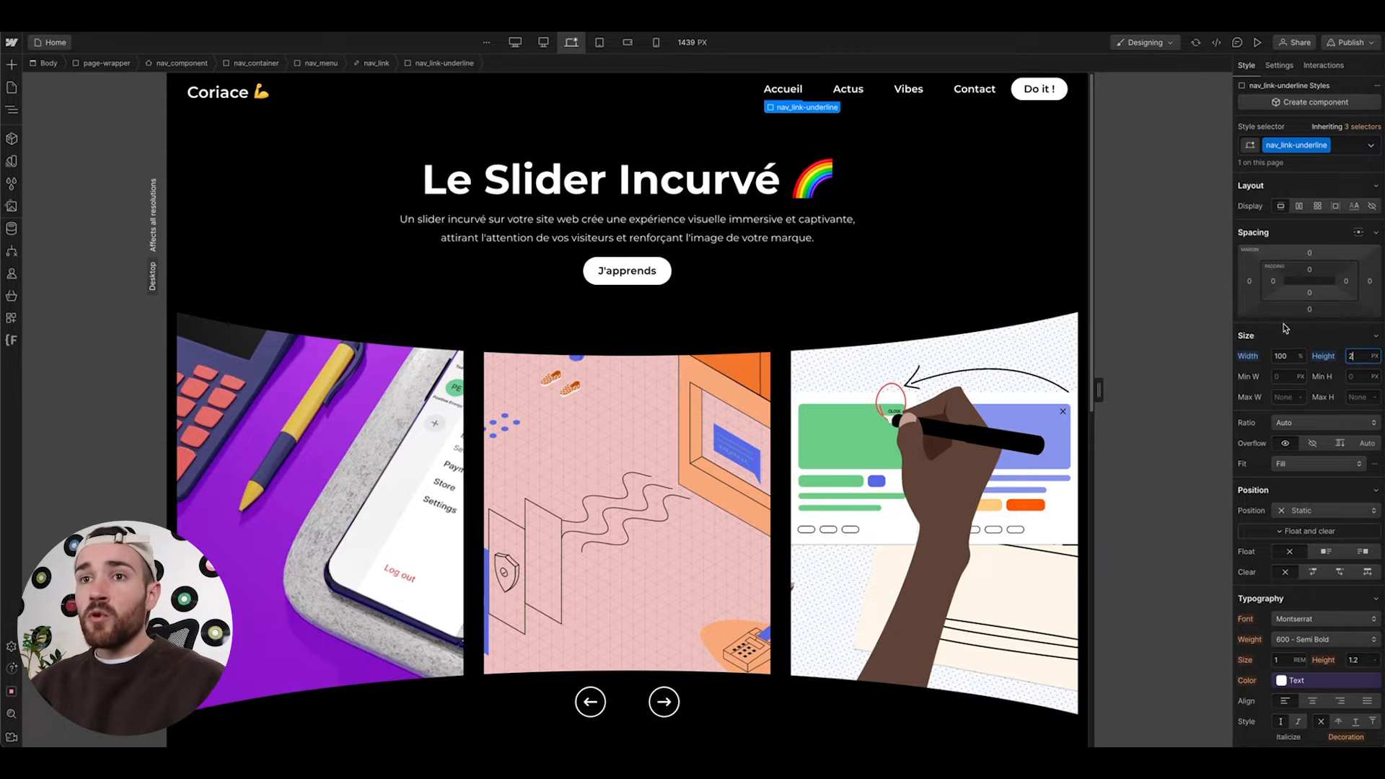
Set the underline block's background color to white
scroll(1282, 326, down, 10)
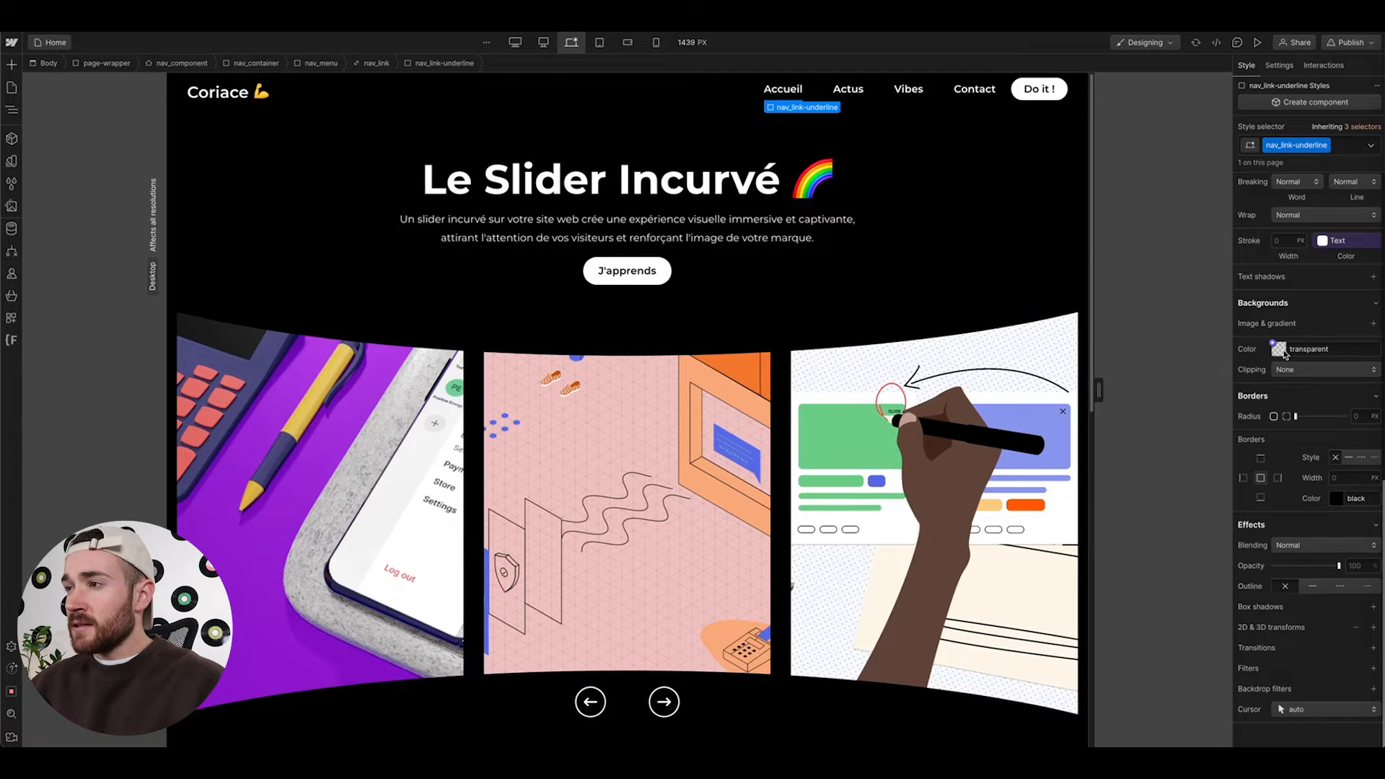
click(1283, 352)
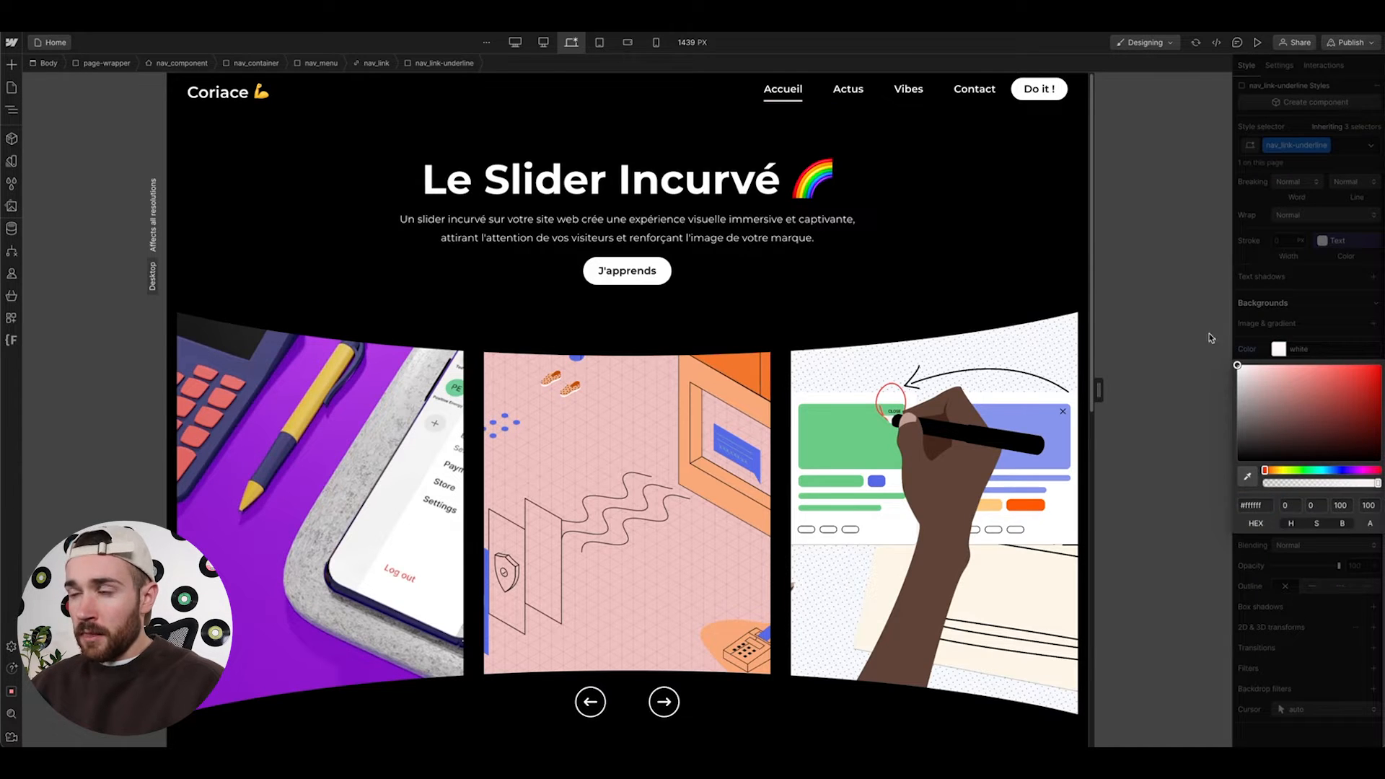
click(804, 126)
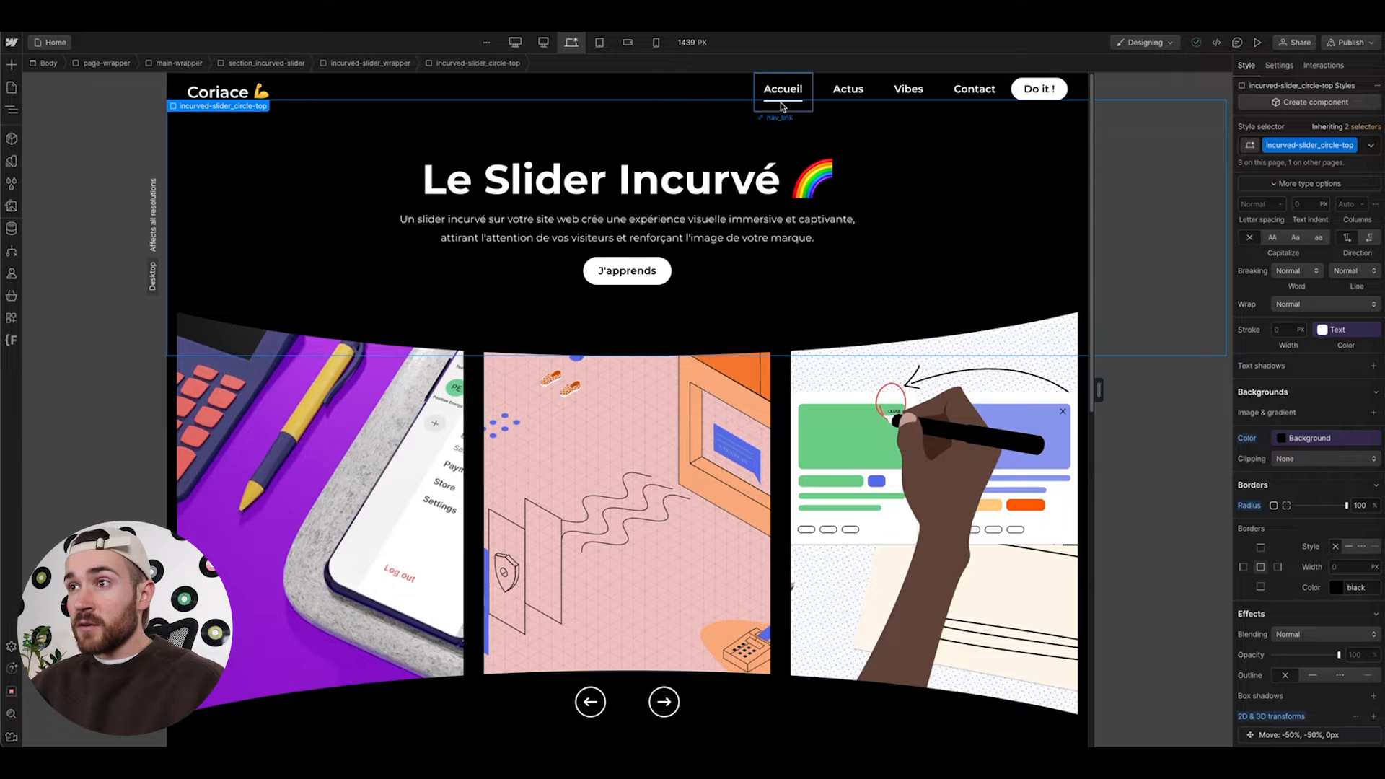
Copy the nav_link-underline block from the Accueil link into the Actus, Vibes and Contact links
click(783, 104)
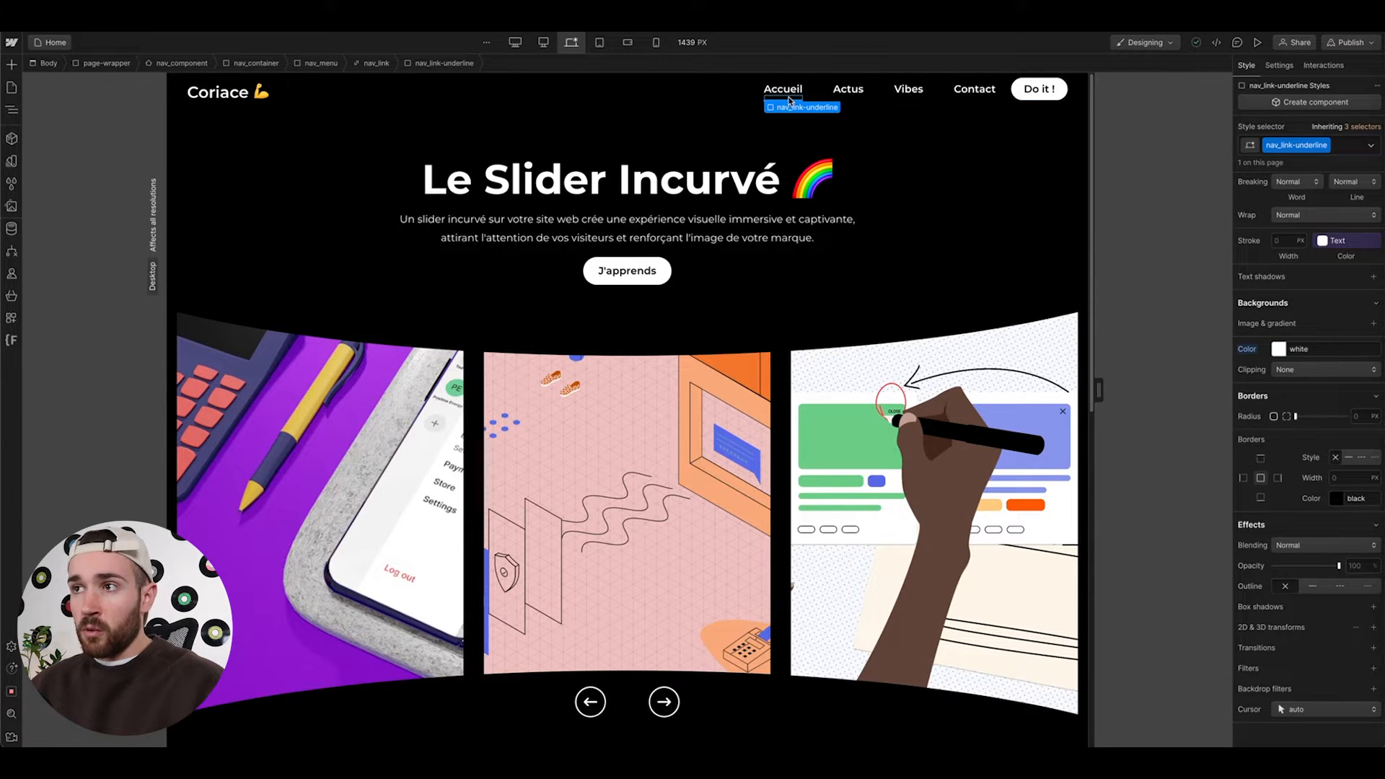
click(842, 85)
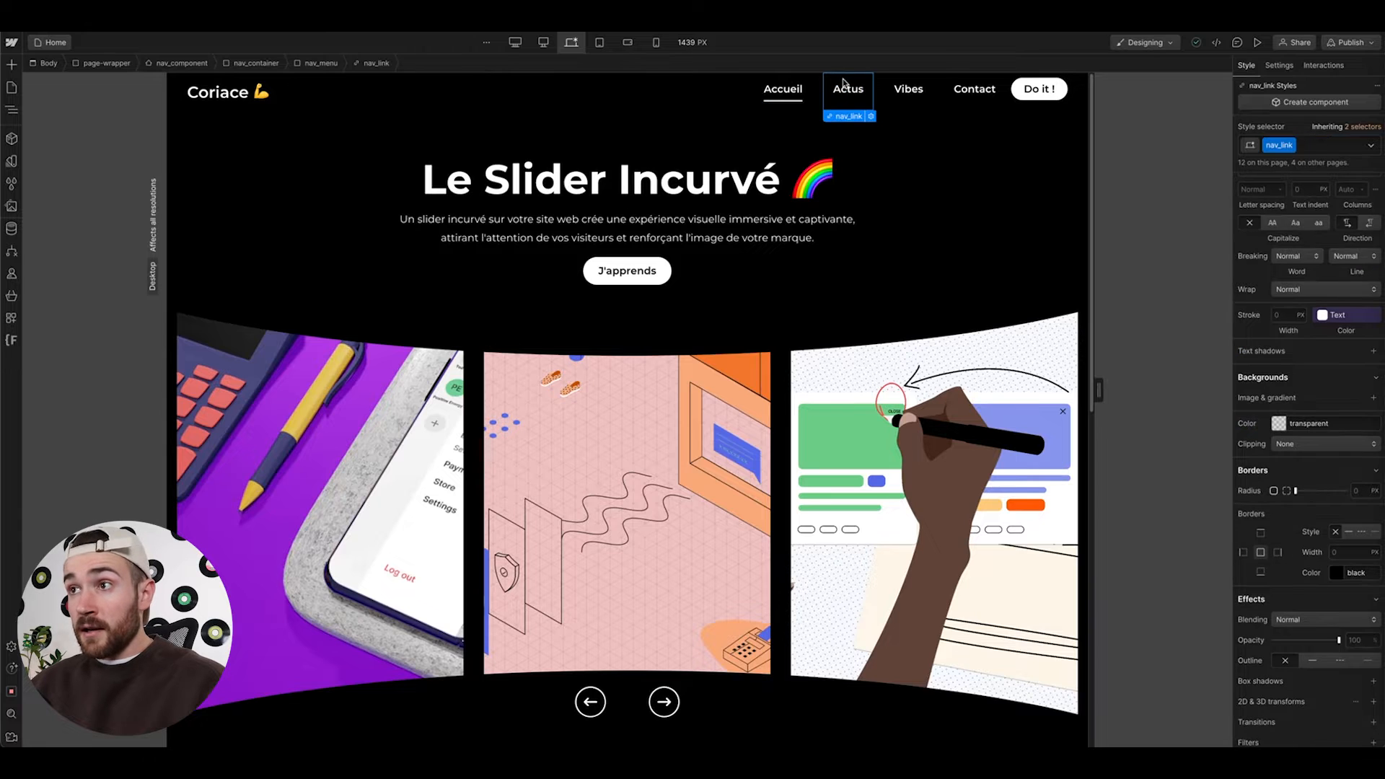
click(907, 81)
click(966, 81)
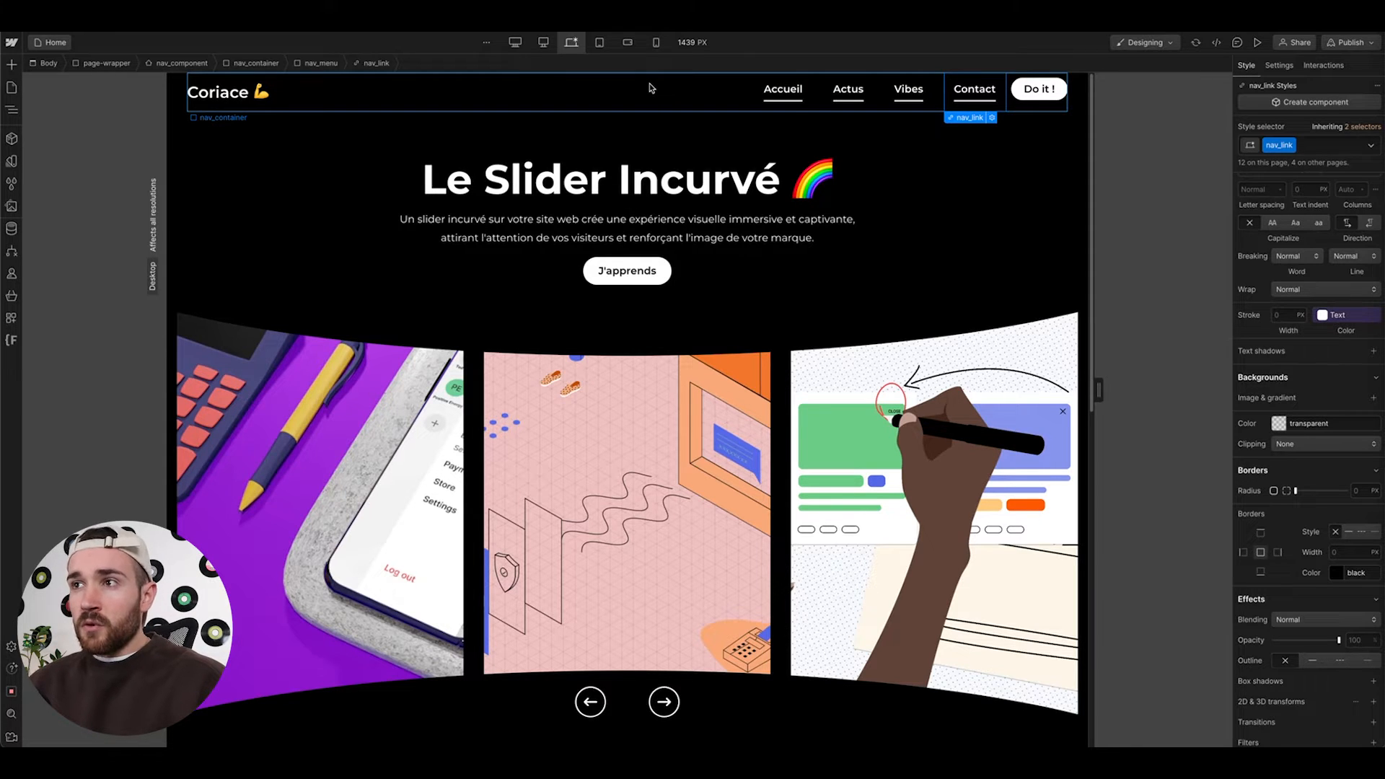
Add a mouse hover trigger to the Accueil link and set its on-hover action to start an animation
click(793, 85)
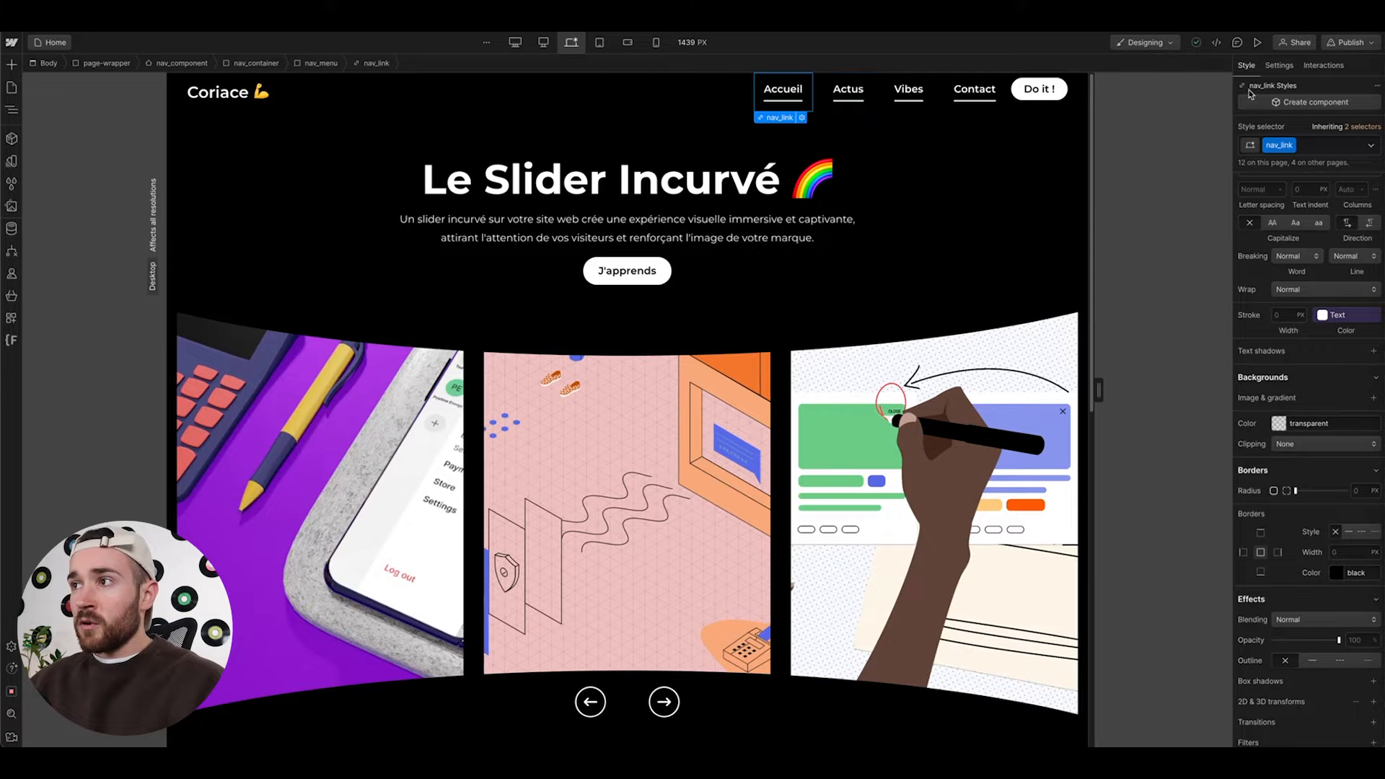
click(1331, 65)
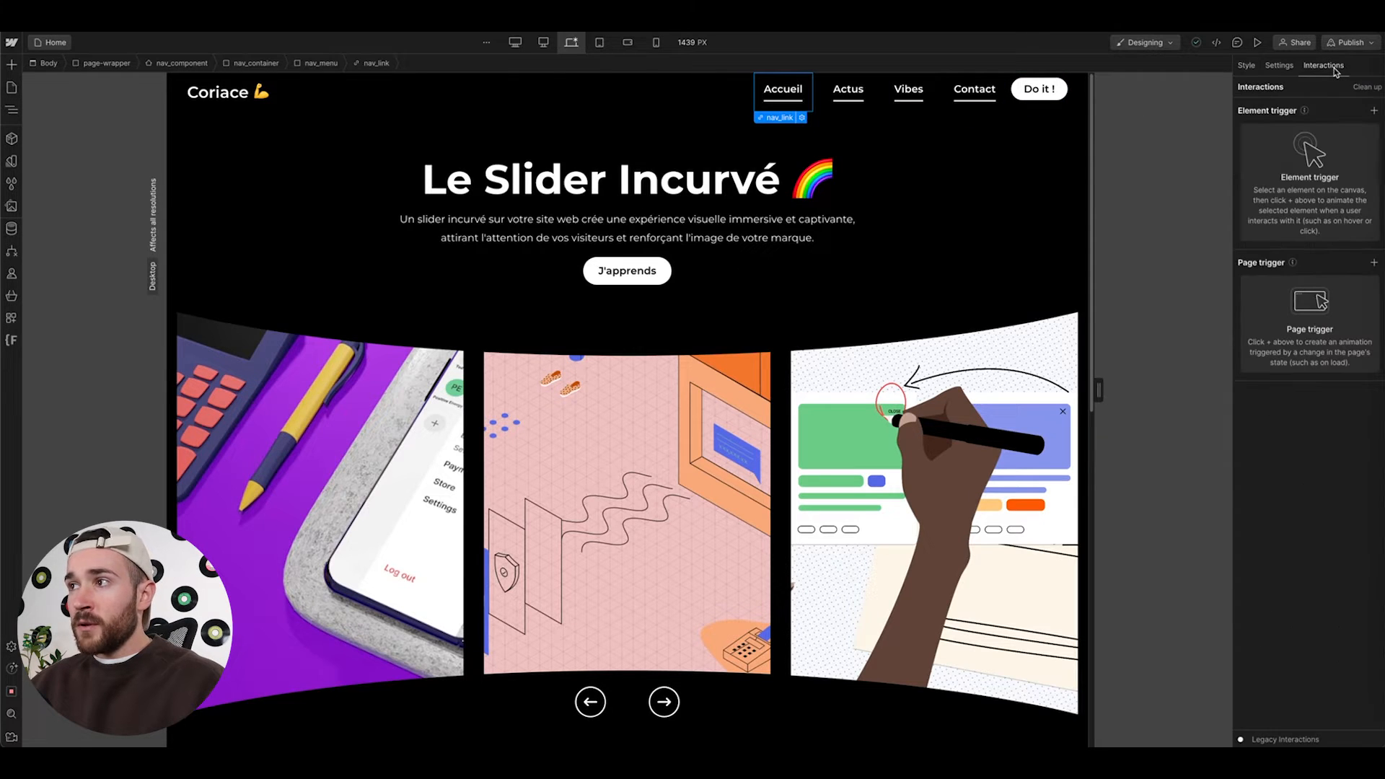
click(1374, 110)
click(1291, 150)
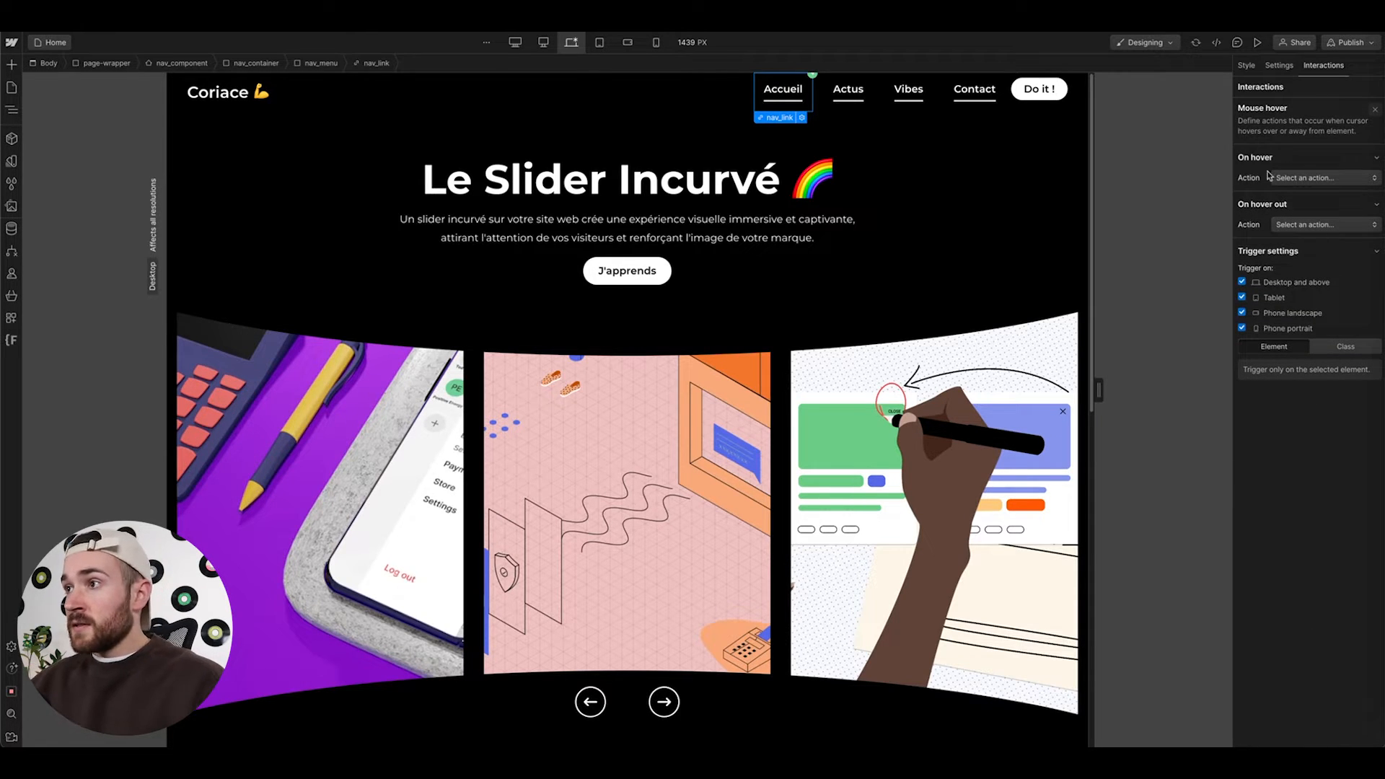
click(1292, 179)
click(1298, 208)
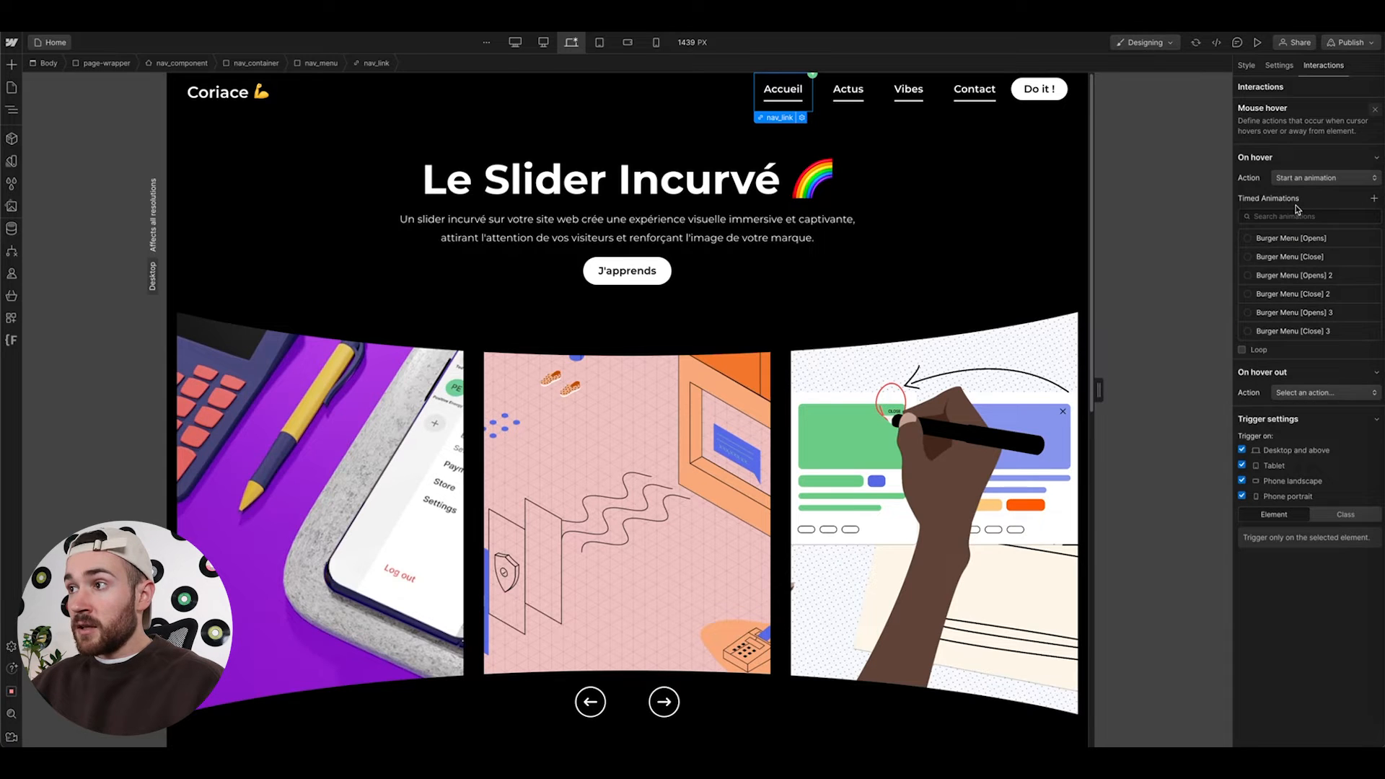
Create a timed animation for the hover action, with a name starting "Nav link underline [On"
click(1364, 210)
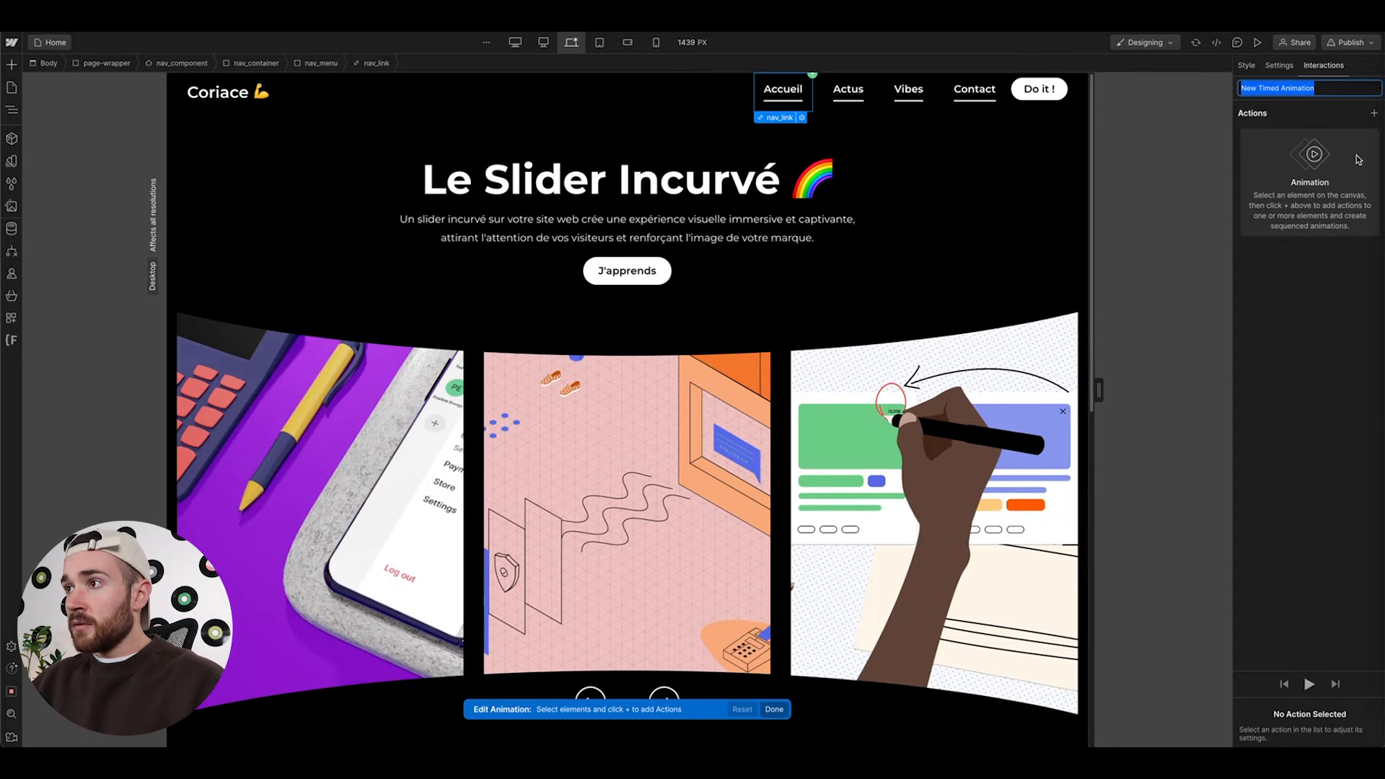
text(Nav link)
text( underline)
text( [)
text(On go)
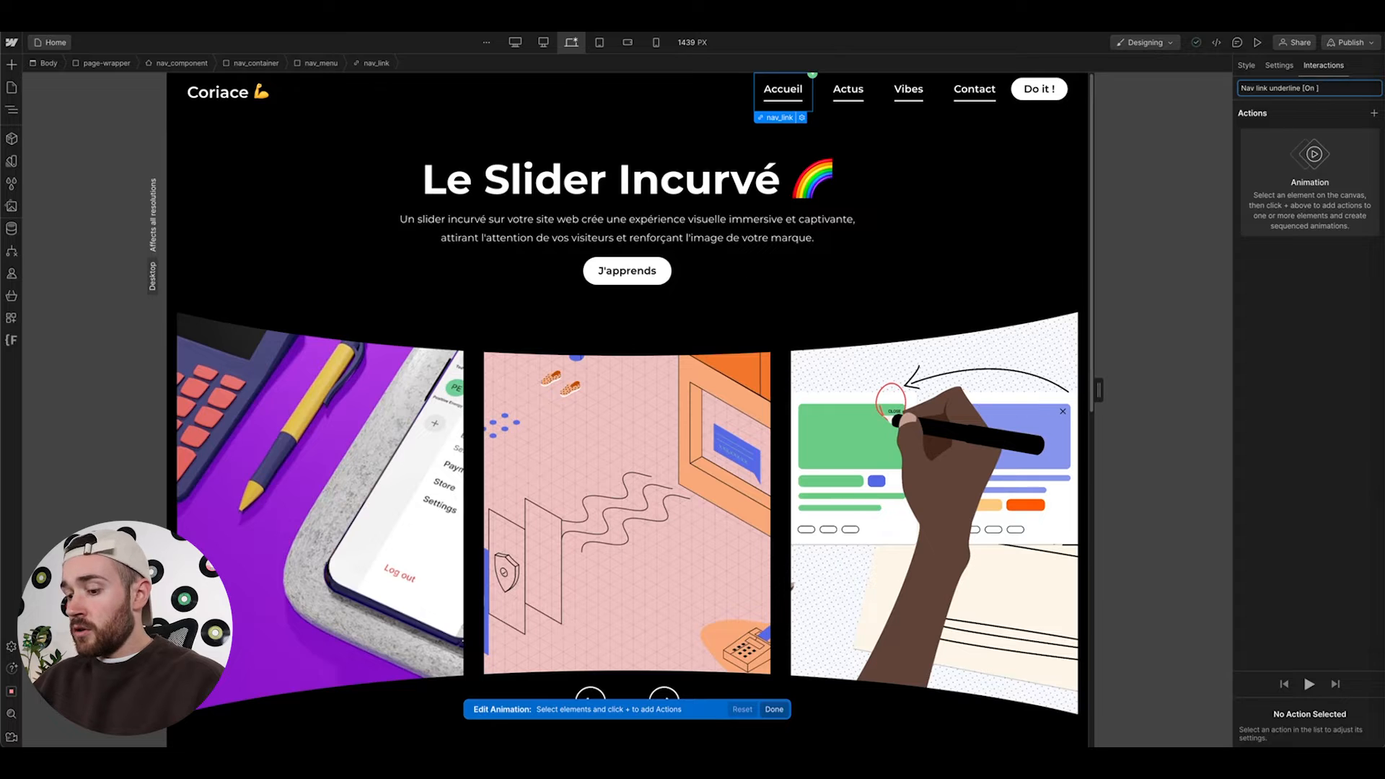
key(Return)
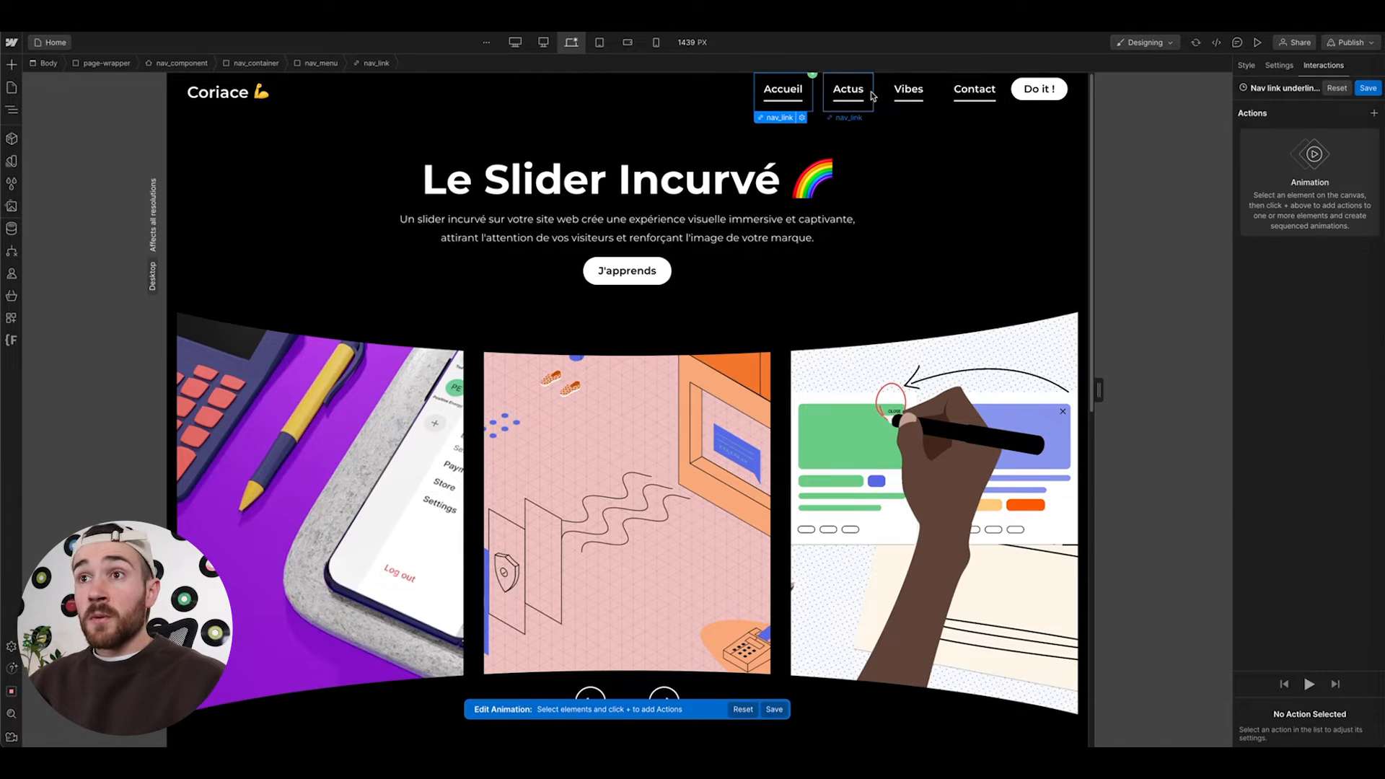
Add a Size action for the Accueil link's nav_link-underline, set as initial state with a width of 0%
click(793, 102)
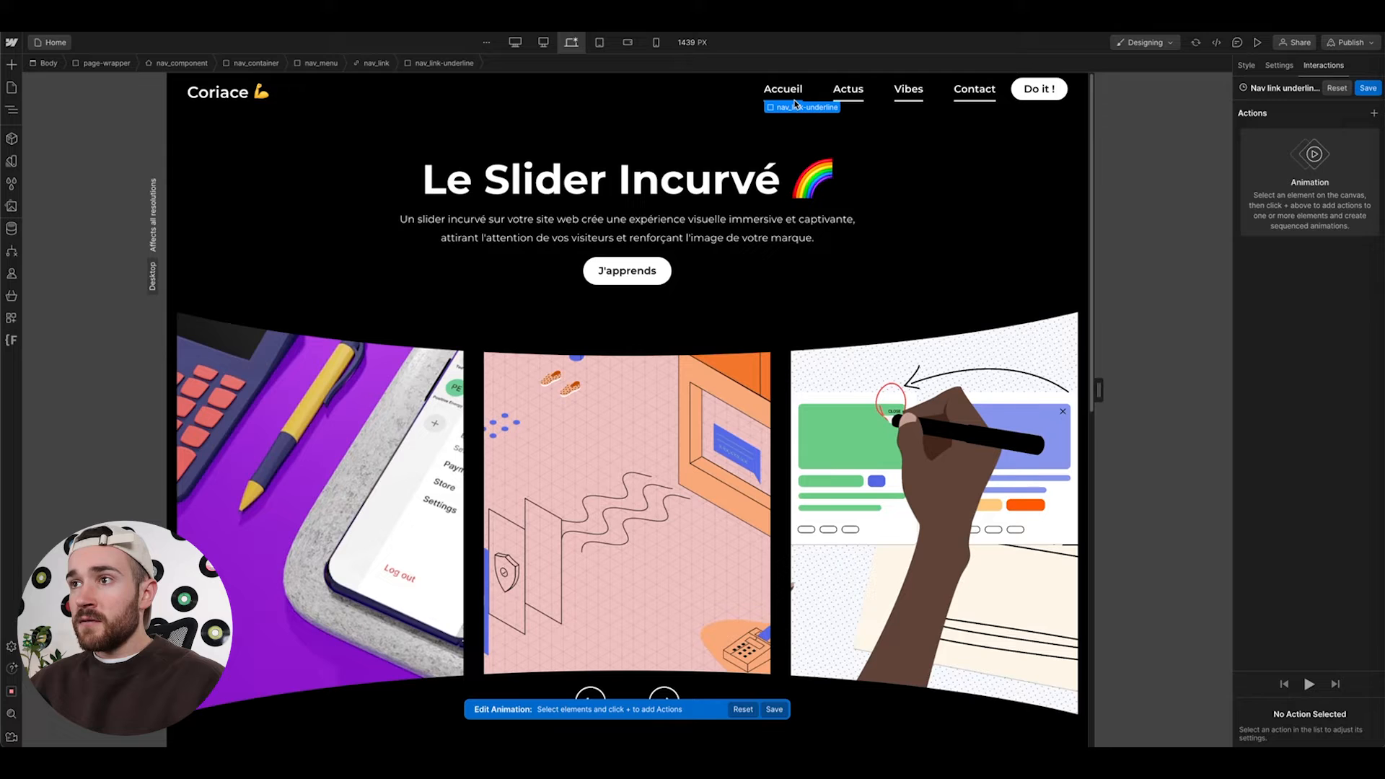
click(1375, 114)
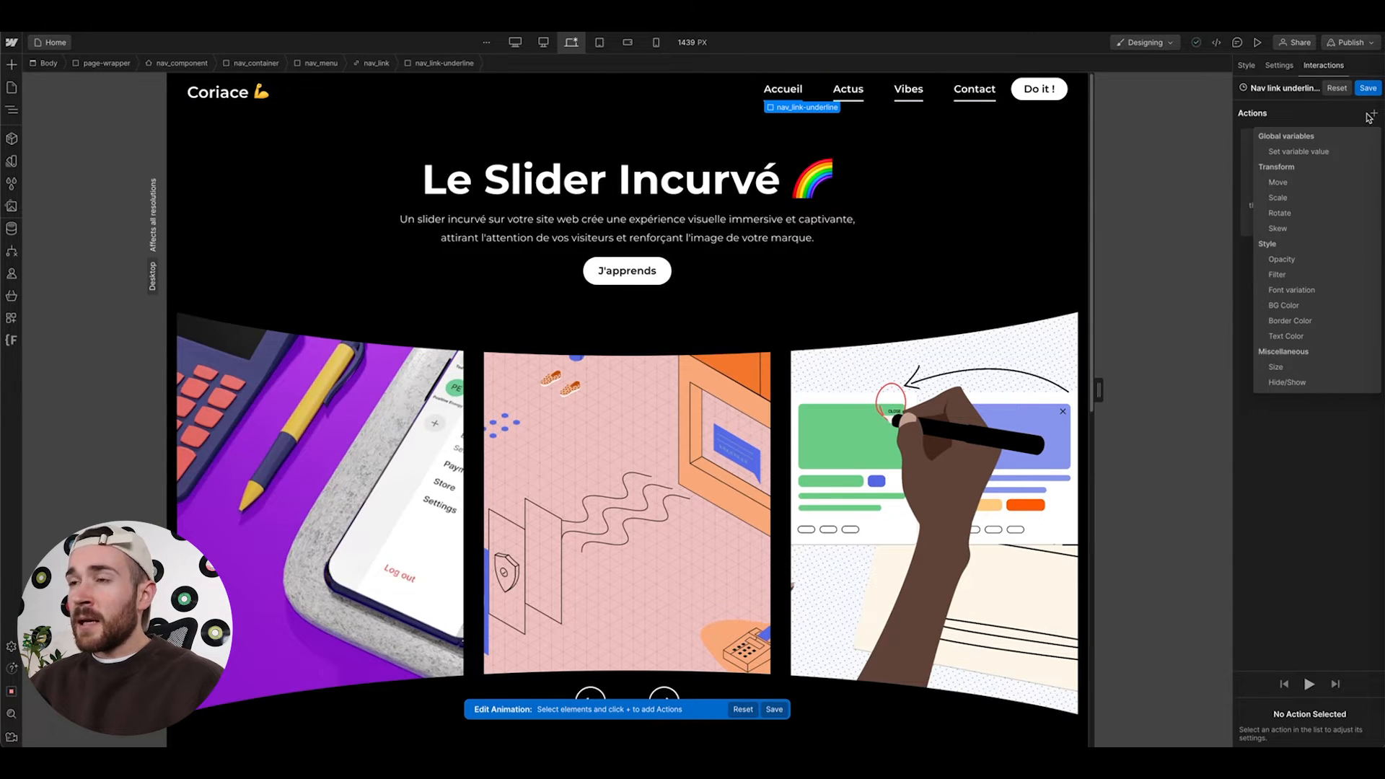
click(1287, 367)
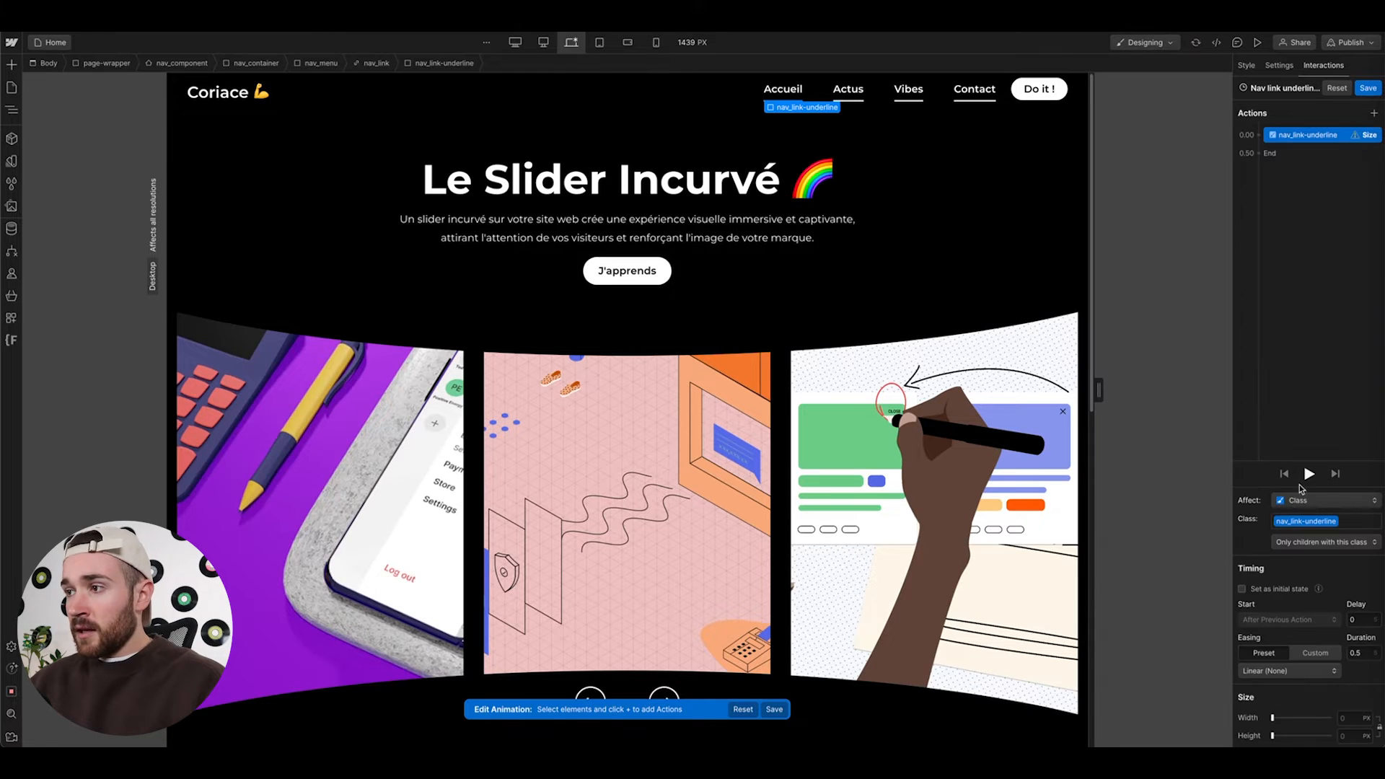
click(1281, 583)
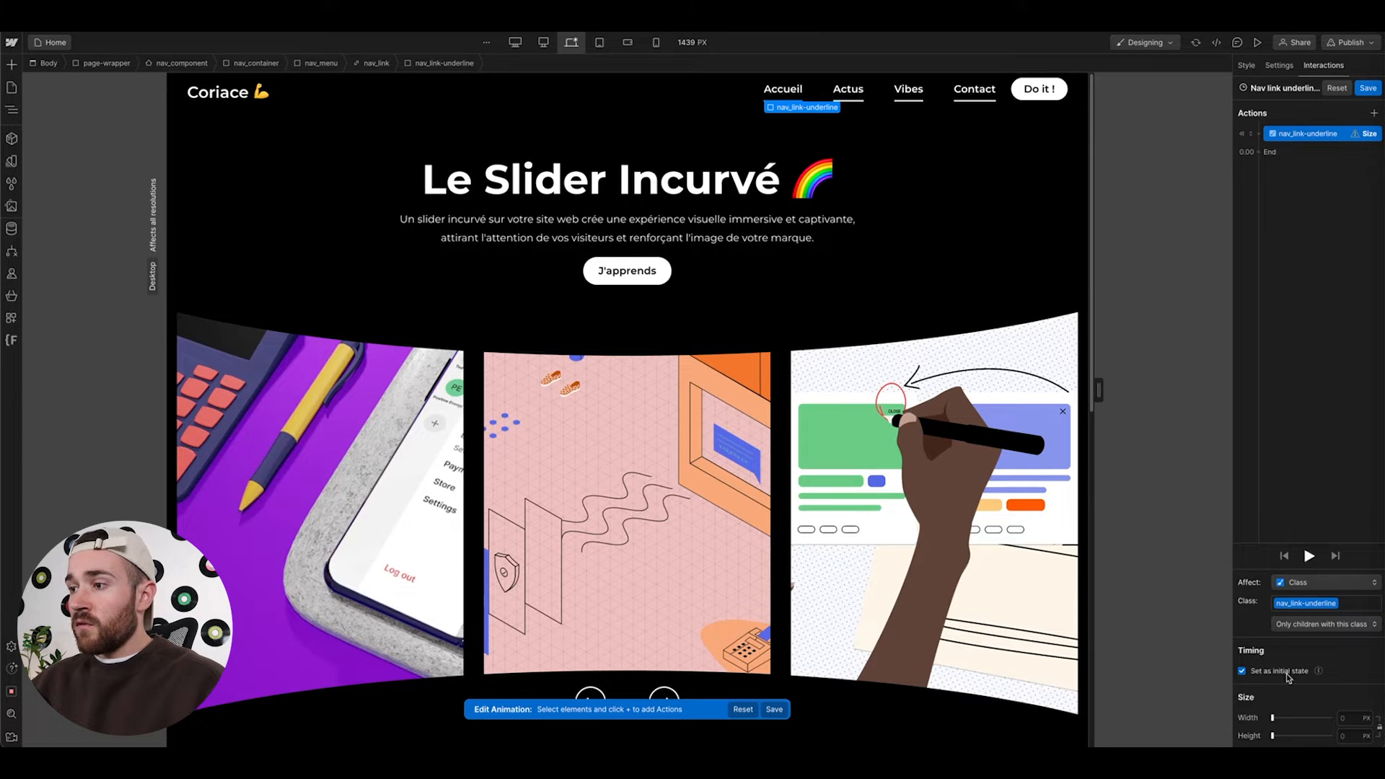
click(1343, 718)
text(%)
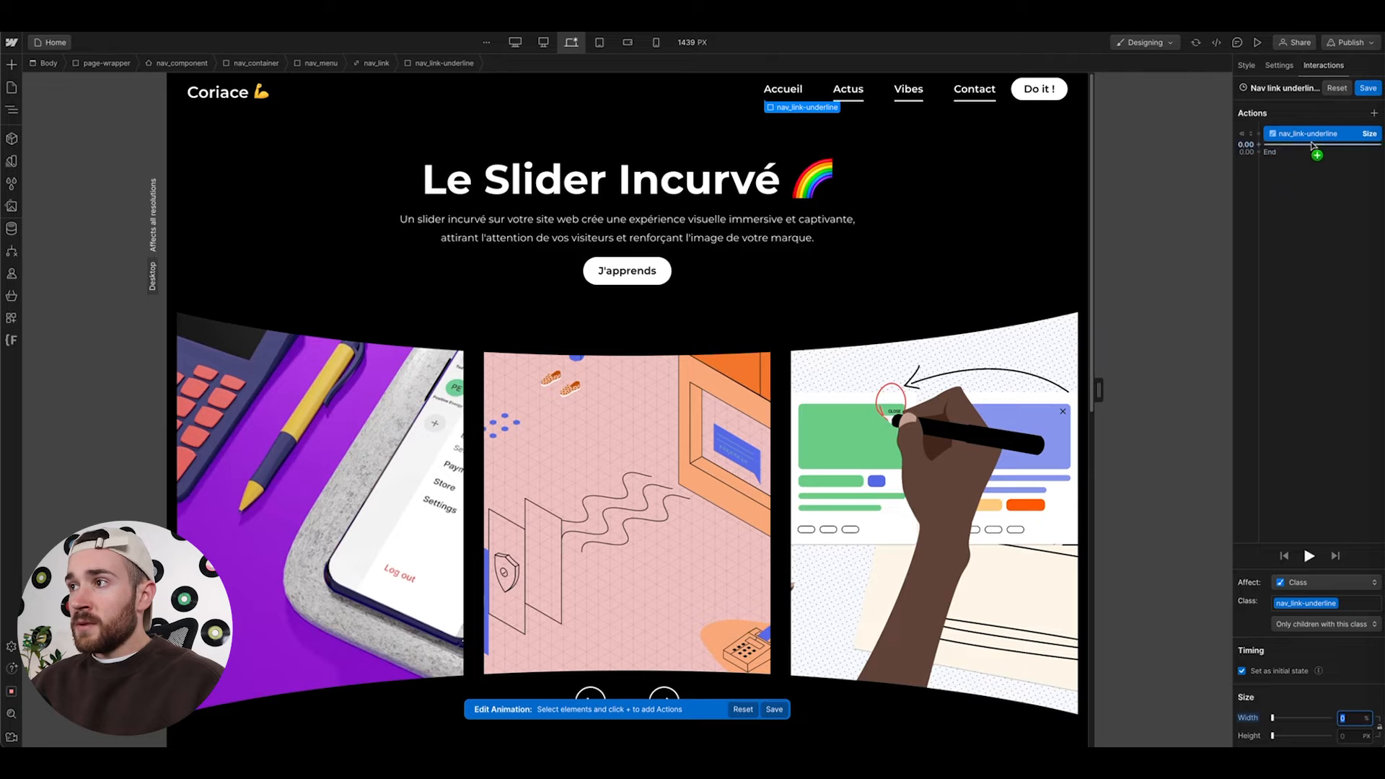
Duplicate the underline's size action, set the copy's width to 100% and play the animation
right_click(1315, 137)
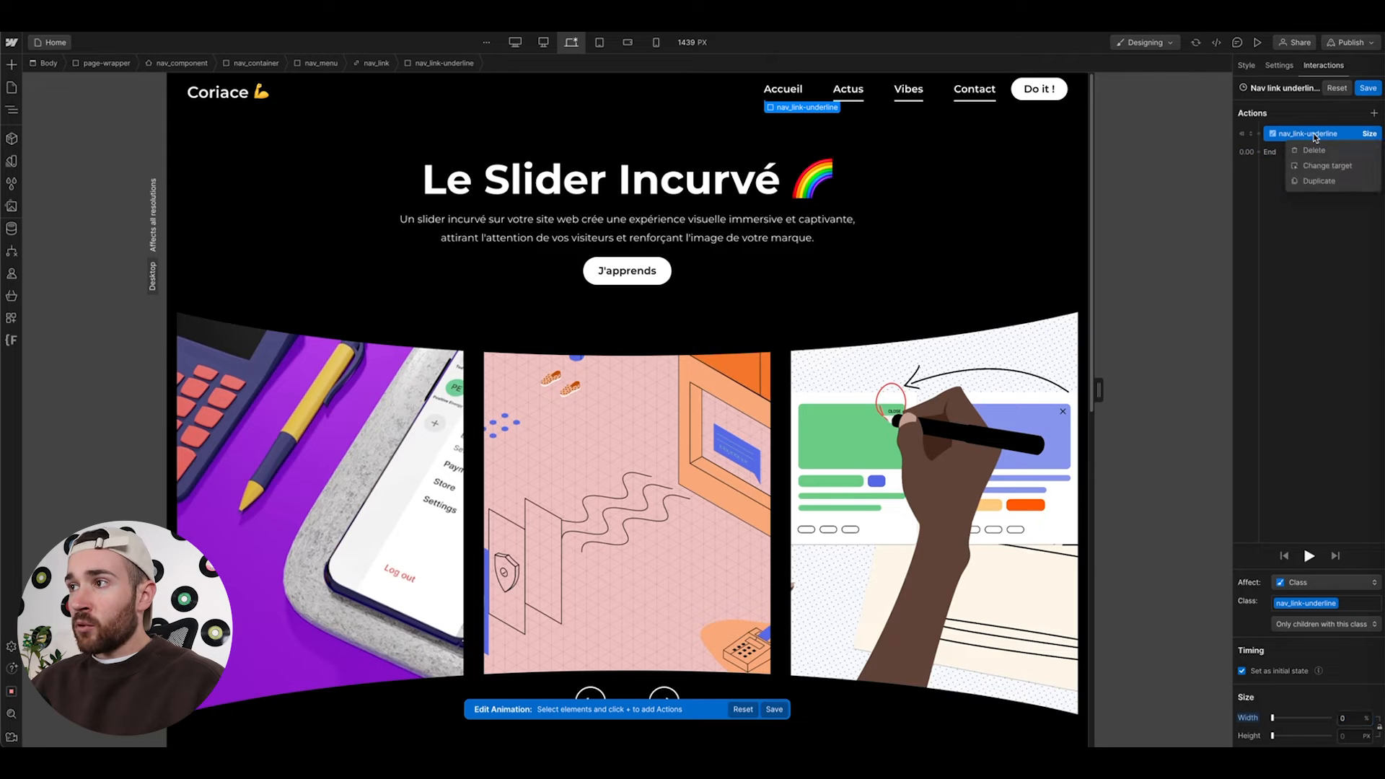
click(1319, 178)
click(1349, 720)
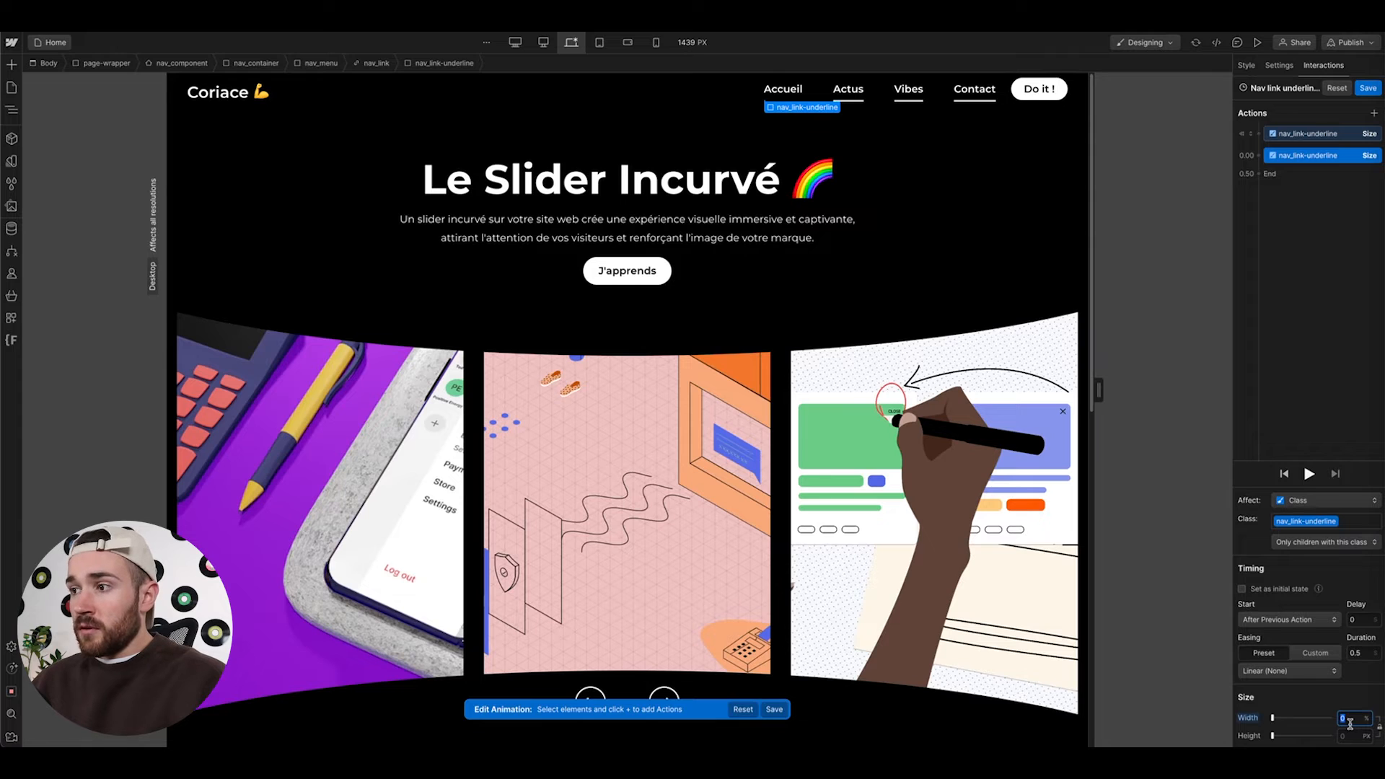
text(100)
key(Return)
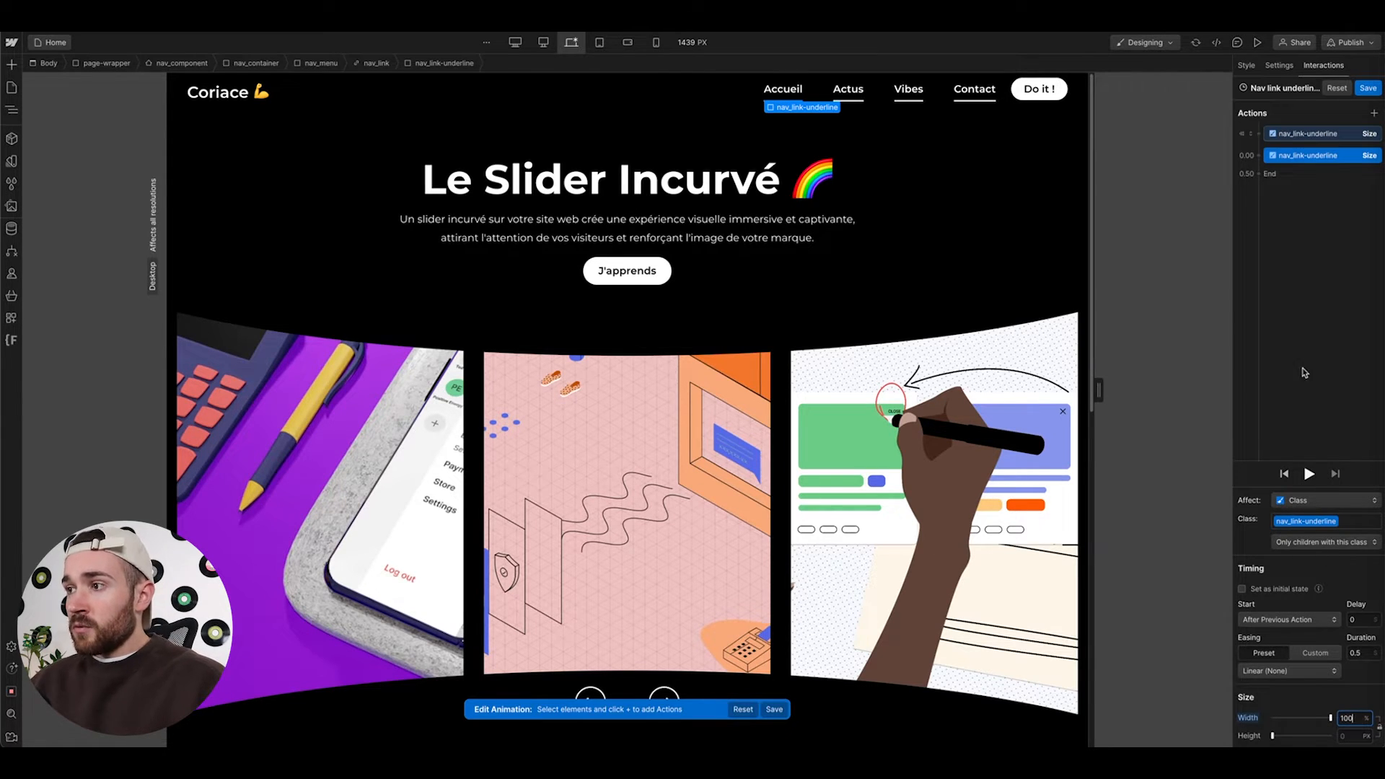
click(1309, 474)
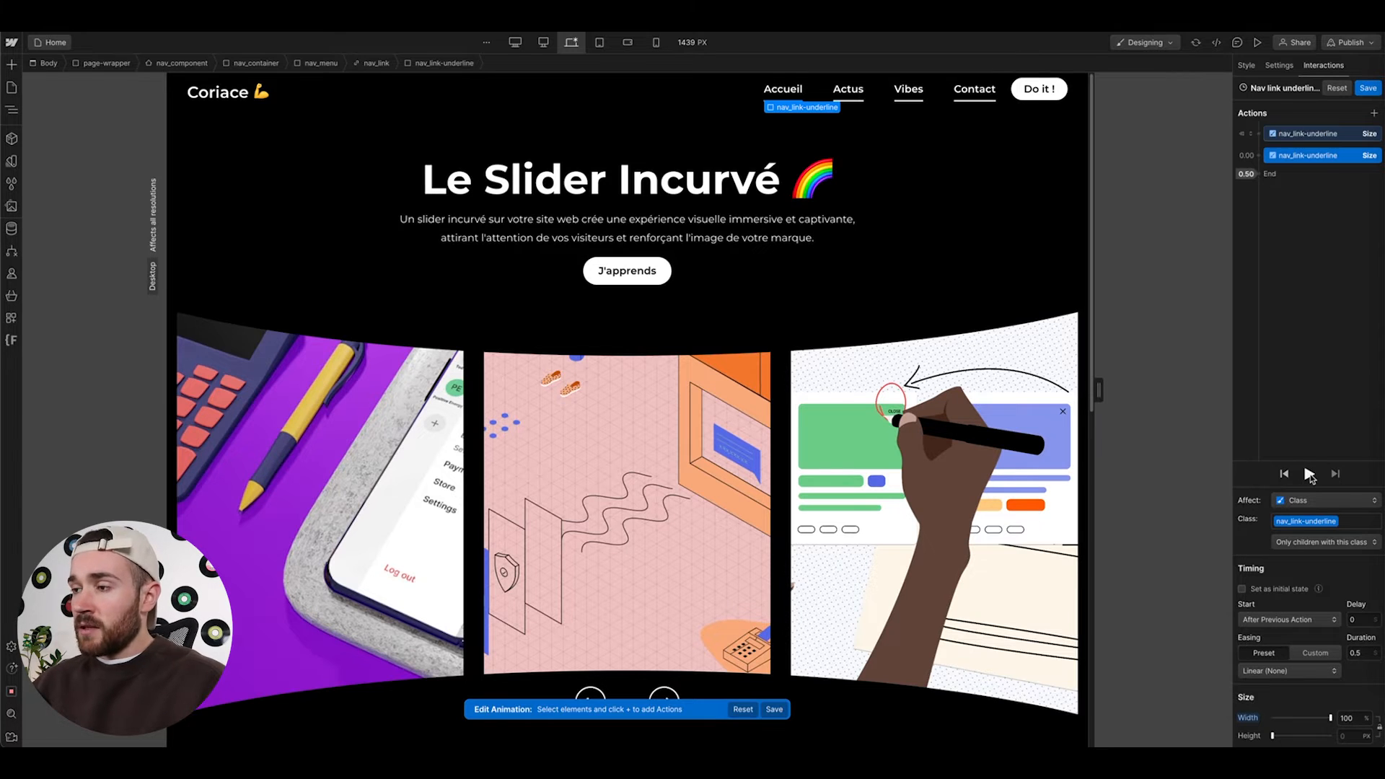
Set the 100% size action's easing to Ease and its duration to 0.3 s
click(1291, 670)
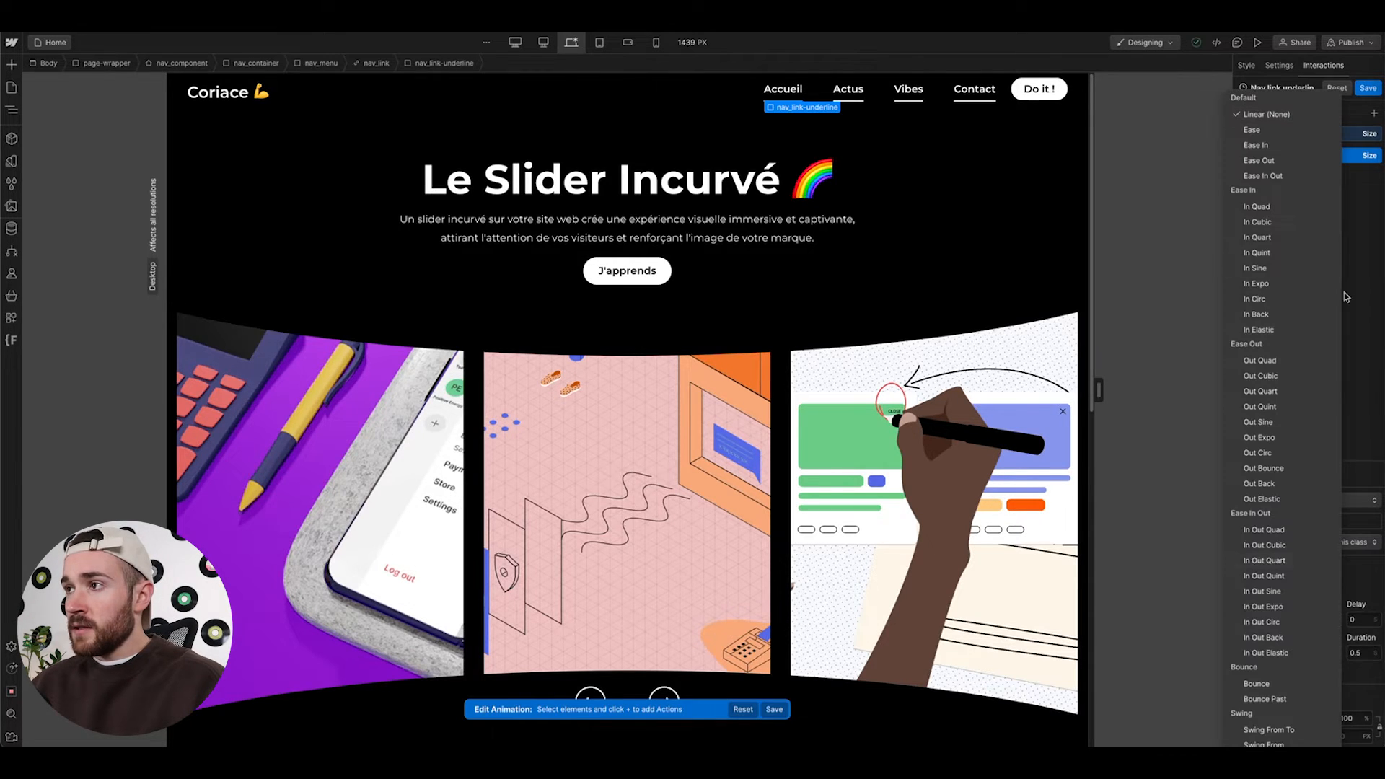
click(1288, 130)
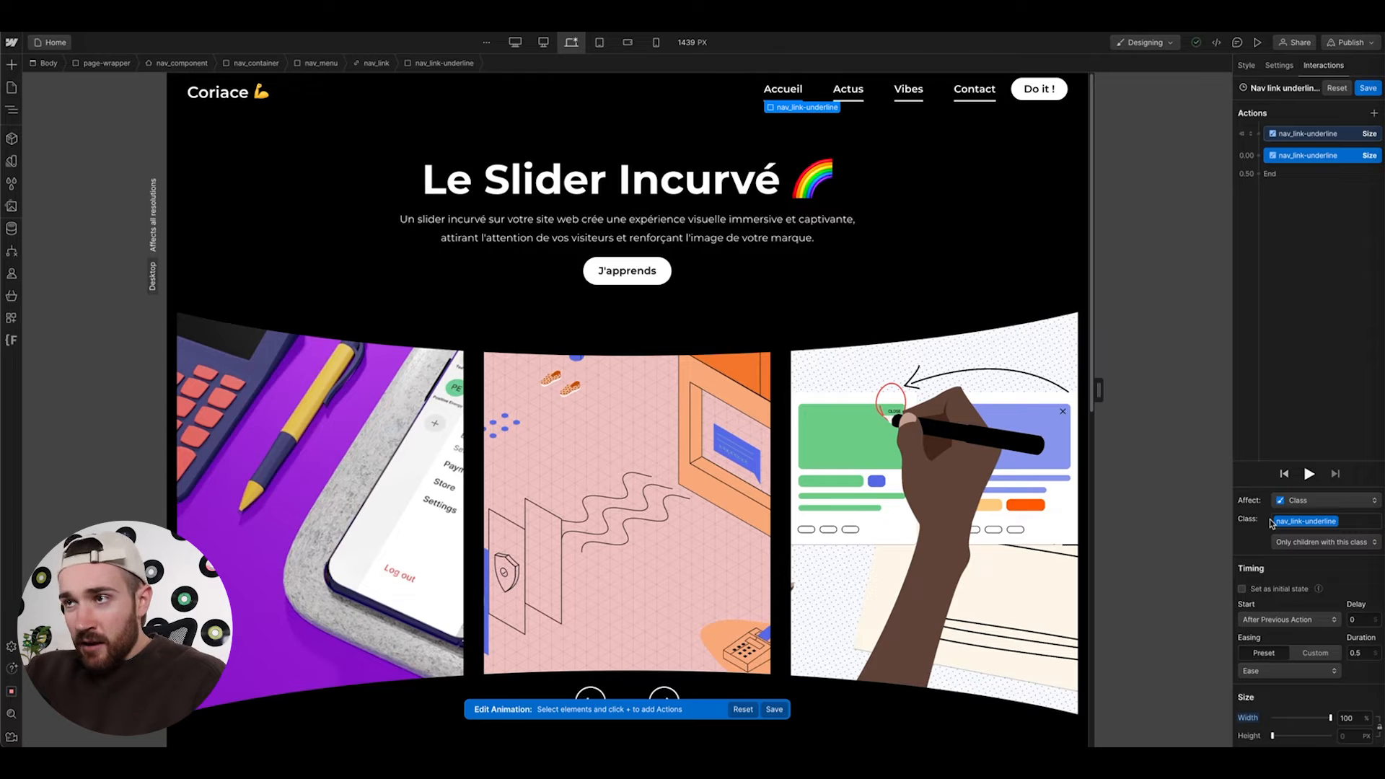
click(1360, 653)
text(0)
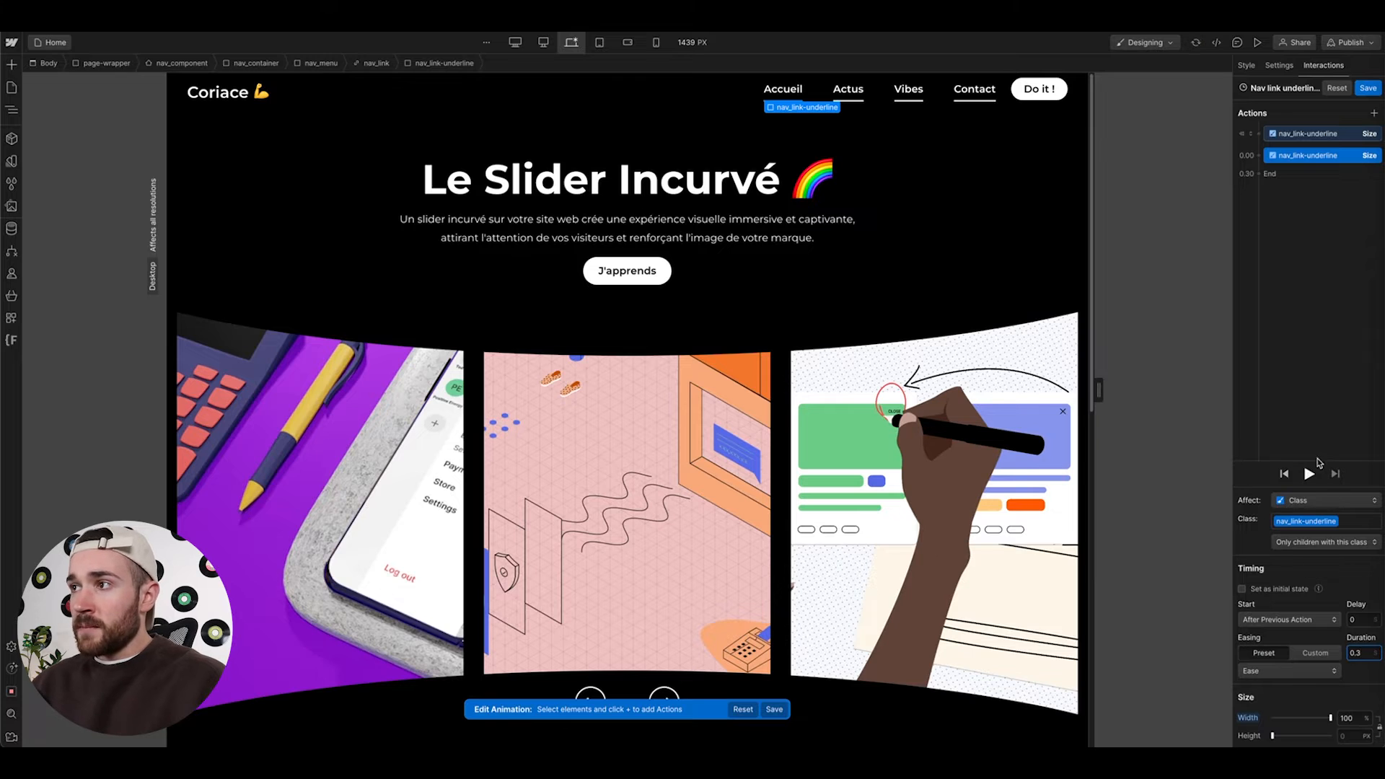
Save the on-hover animation and check the navigation links in the page preview
click(1367, 87)
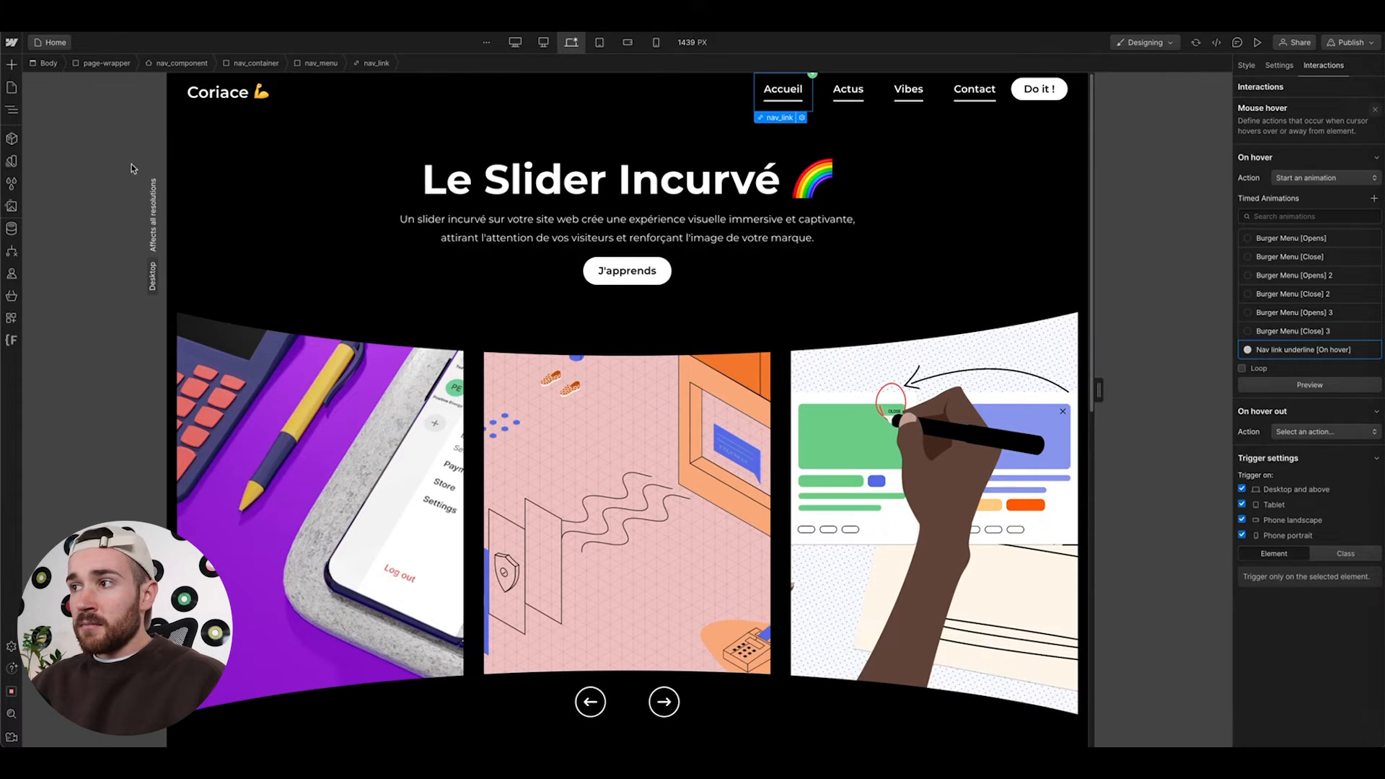
click(1258, 41)
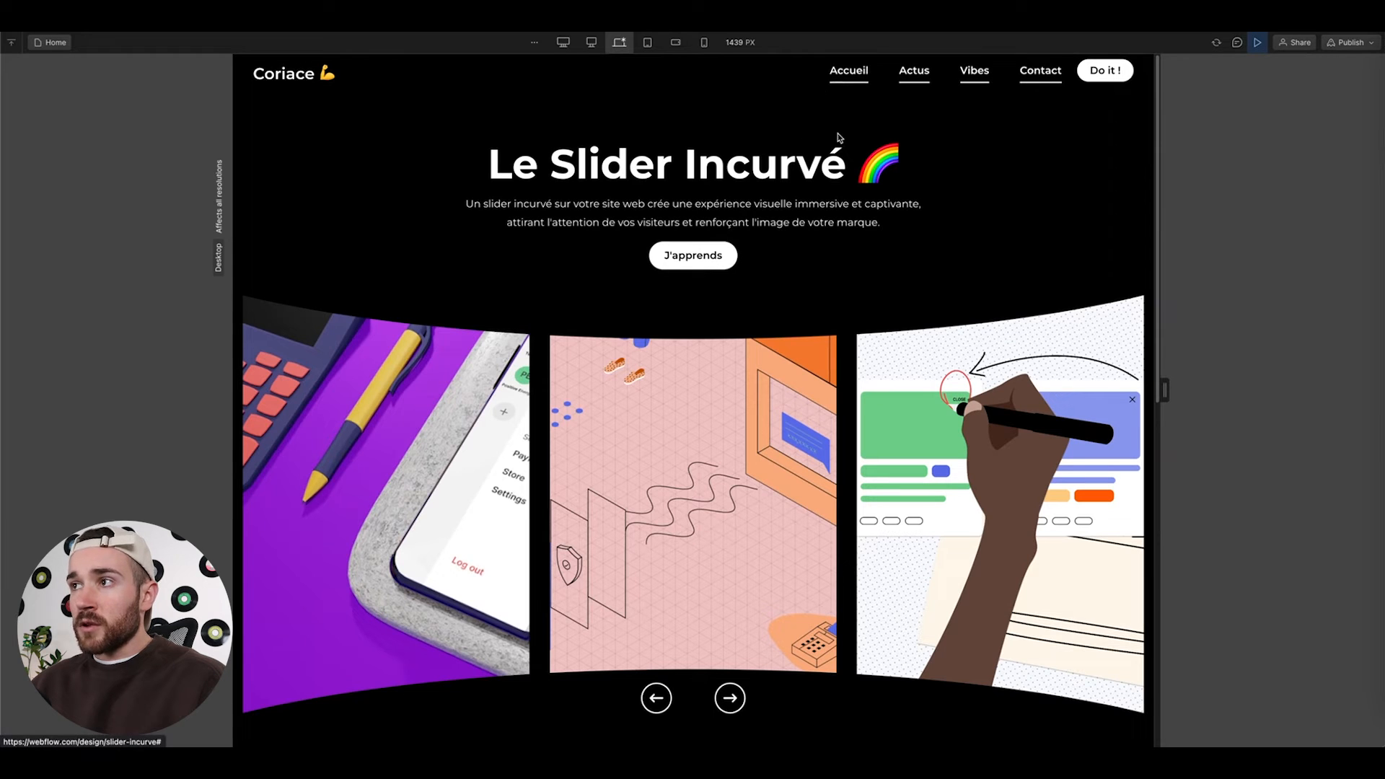
key(super+shift+p)
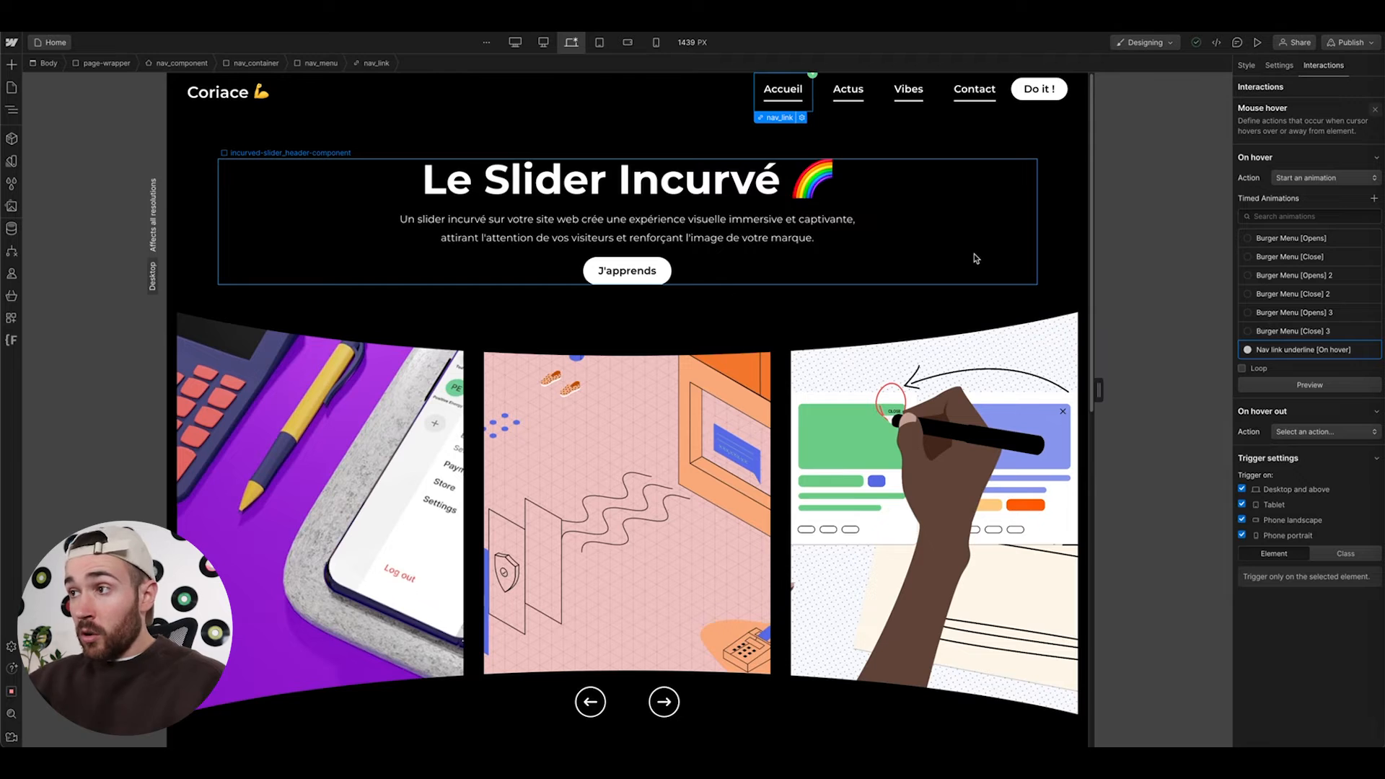
Set the Accueil link's hover-out action to start an animation and duplicate the Nav link underline [On hover] animation for it
click(1318, 431)
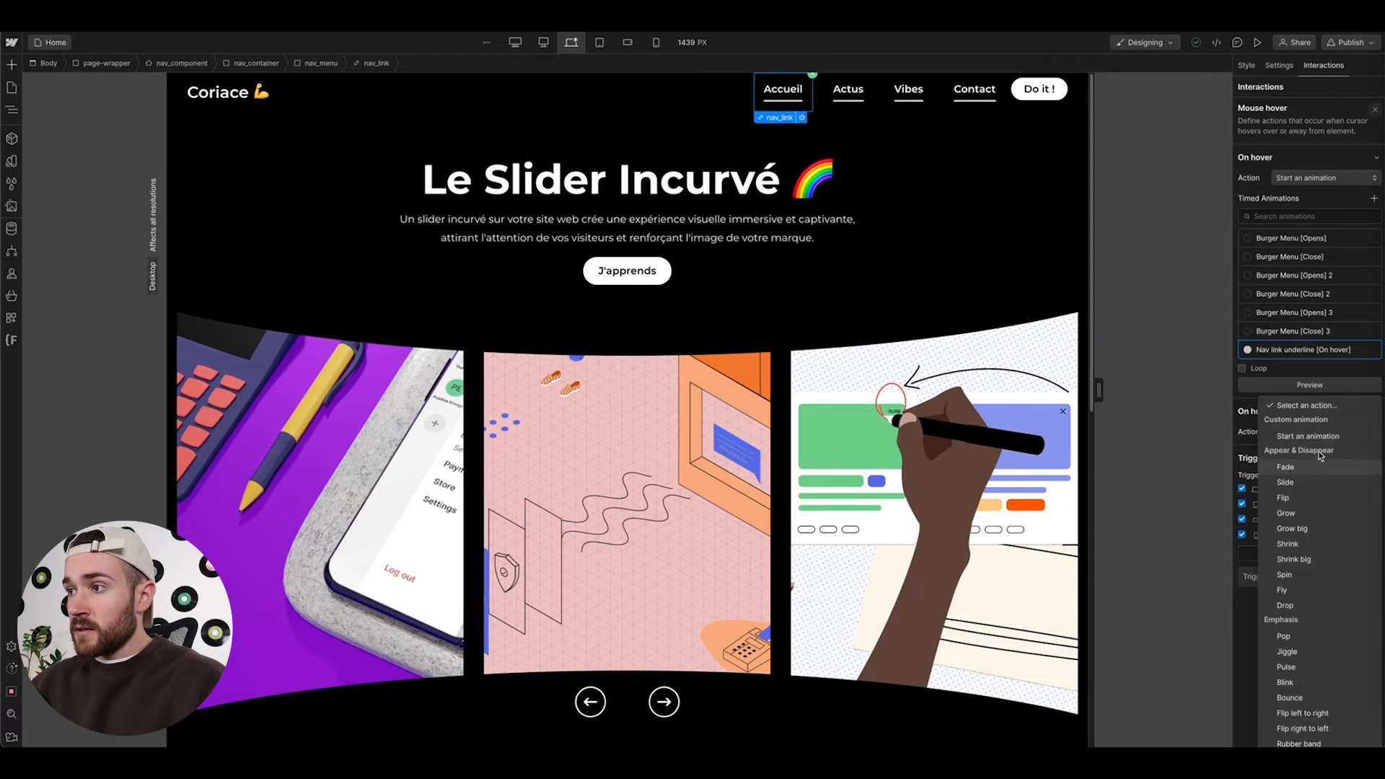
click(1295, 441)
scroll(1306, 548, down, 1)
click(1371, 587)
click(1338, 608)
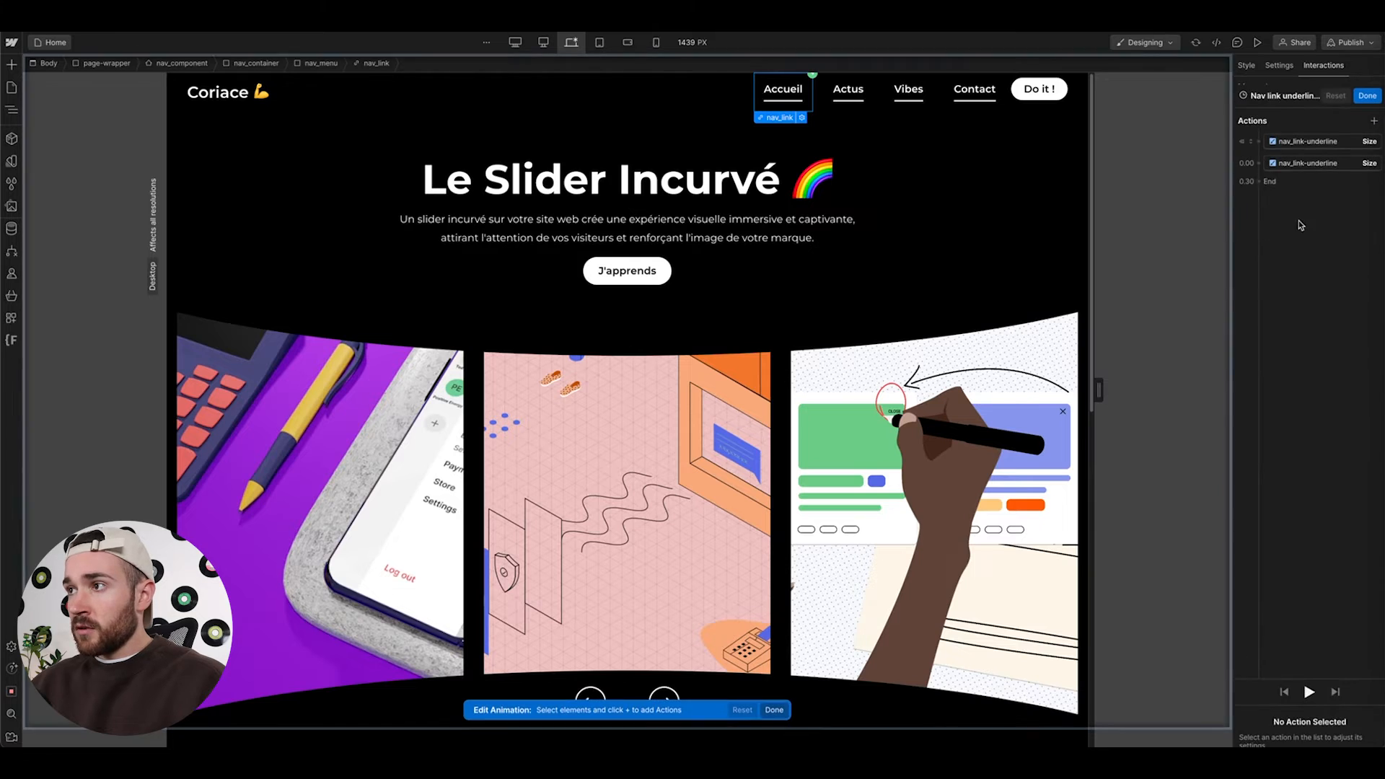
Rename the duplicated animation as Nav link underline [On hover out]
click(1310, 90)
click(1347, 88)
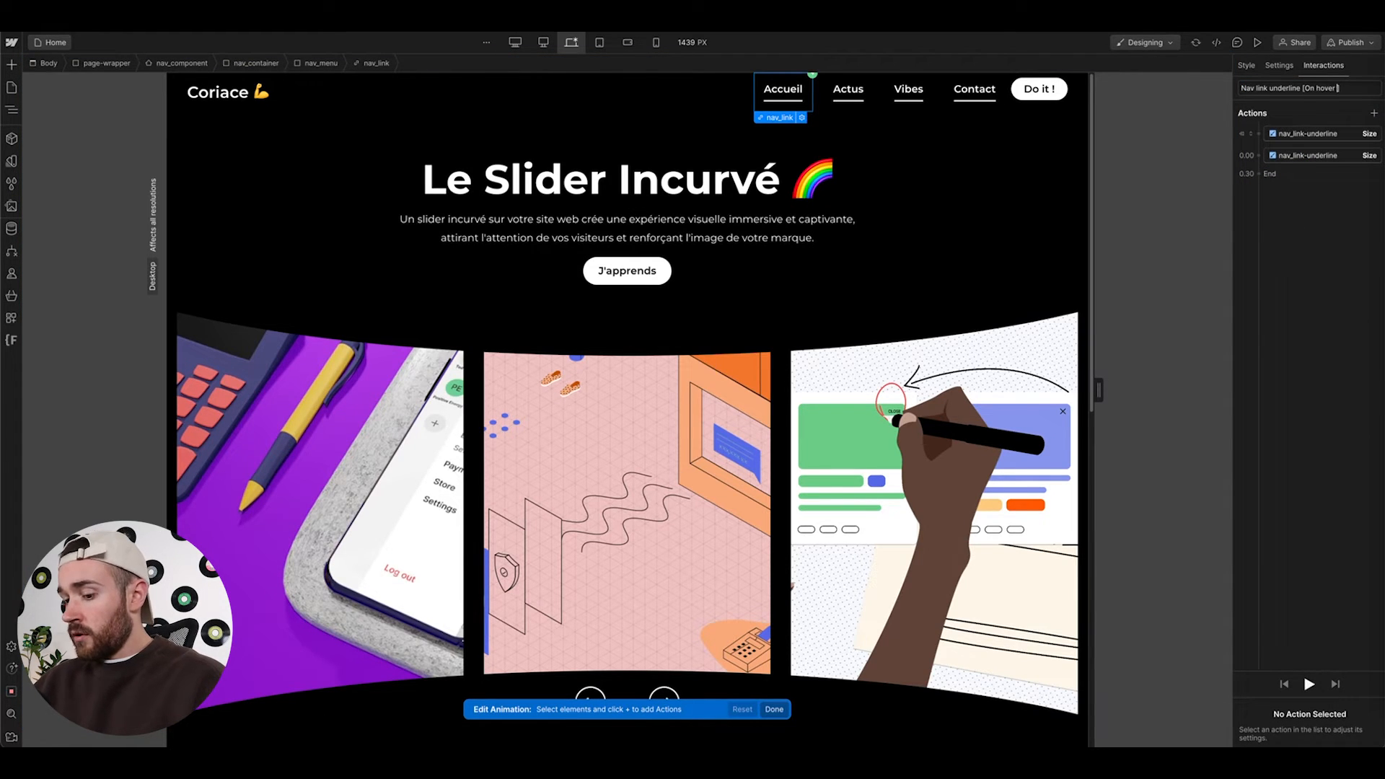
key(Return)
Delete the 100% size action from the hover-out animation and turn off the initial state on the 0% size action
click(1304, 155)
key(Delete)
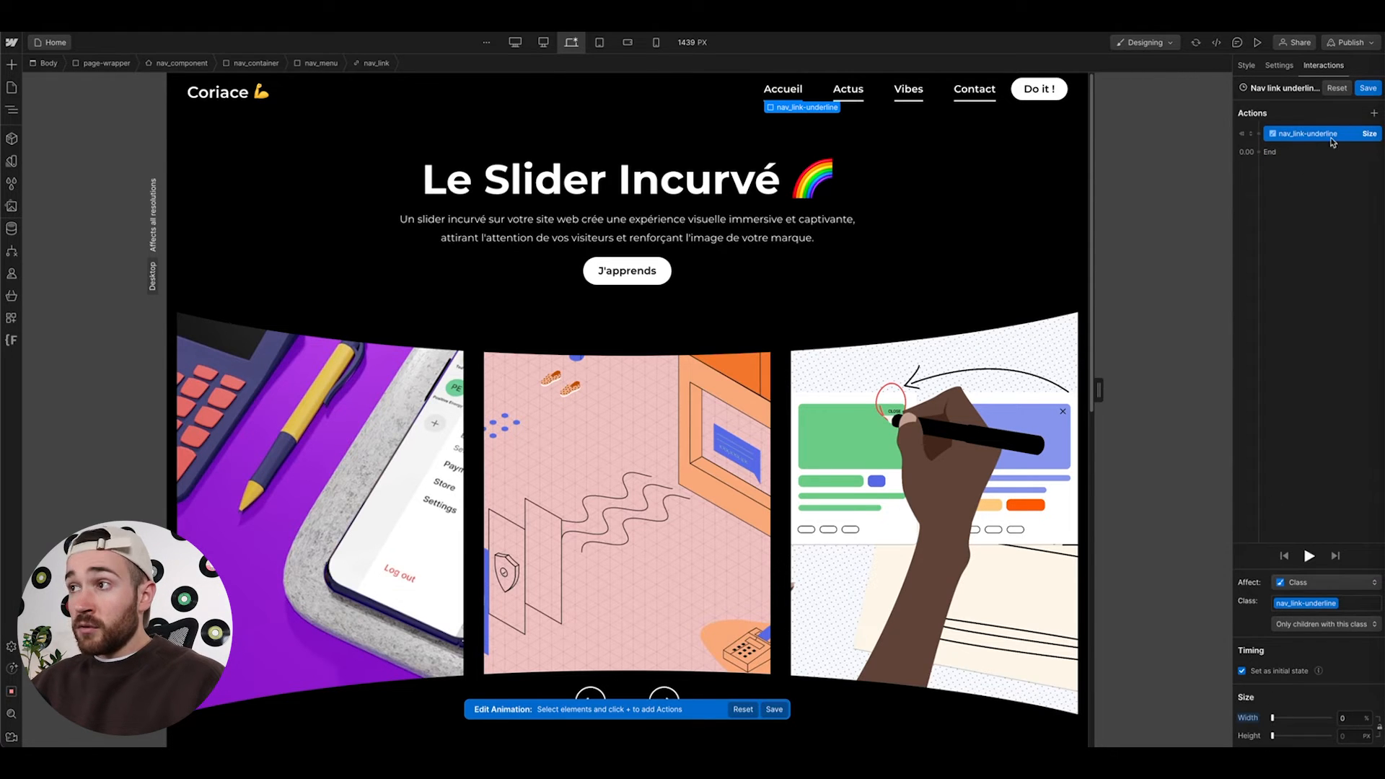
click(1267, 672)
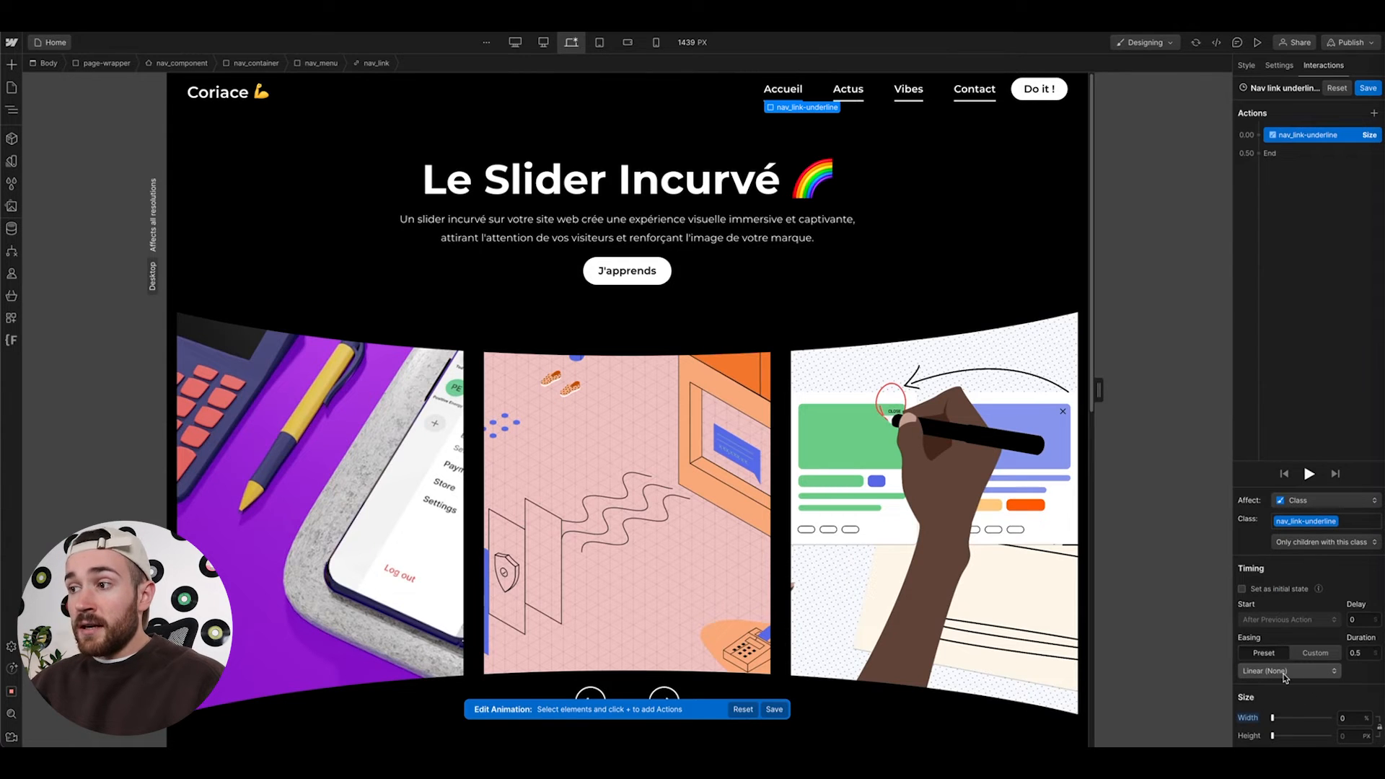
Set the hover-out size action's easing to Ease and its duration to 0.3 s
click(1284, 670)
click(1264, 127)
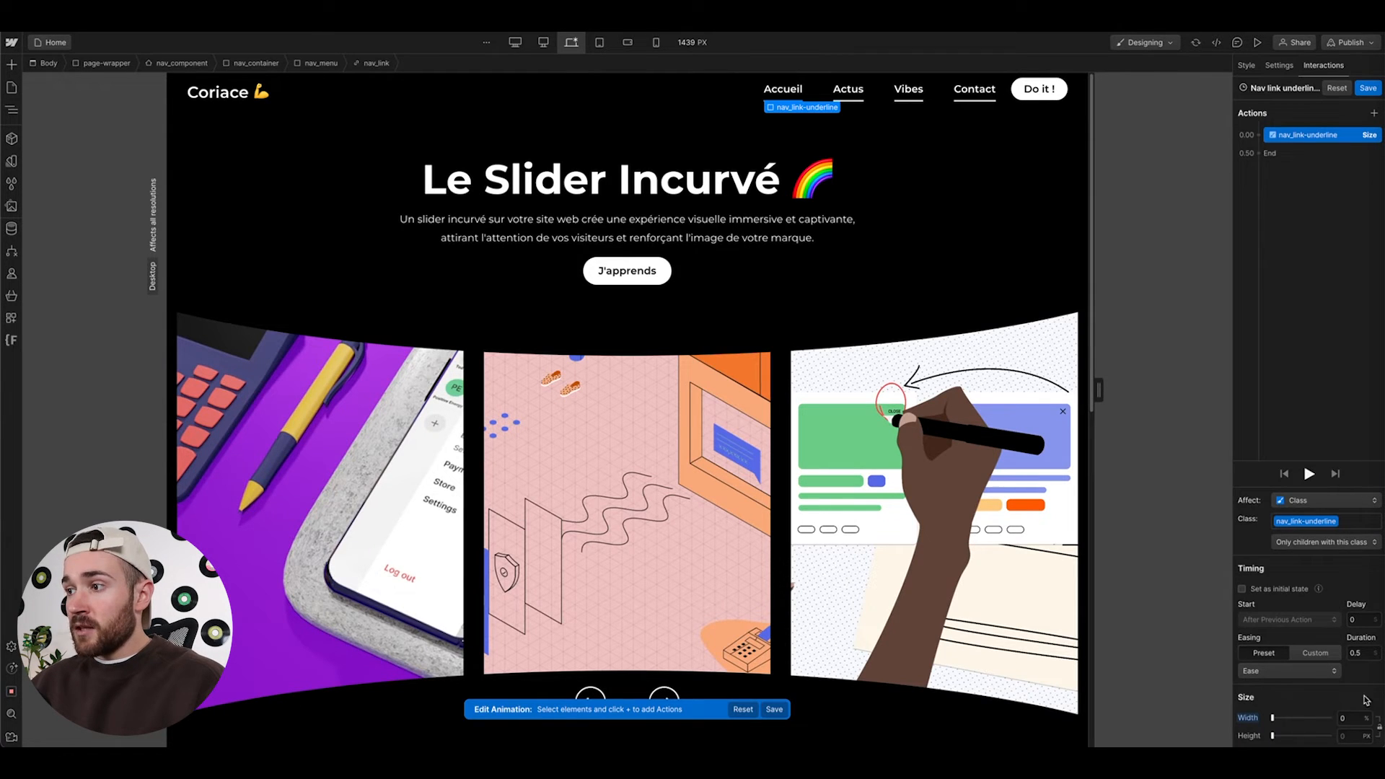
click(1362, 655)
text(0,3)
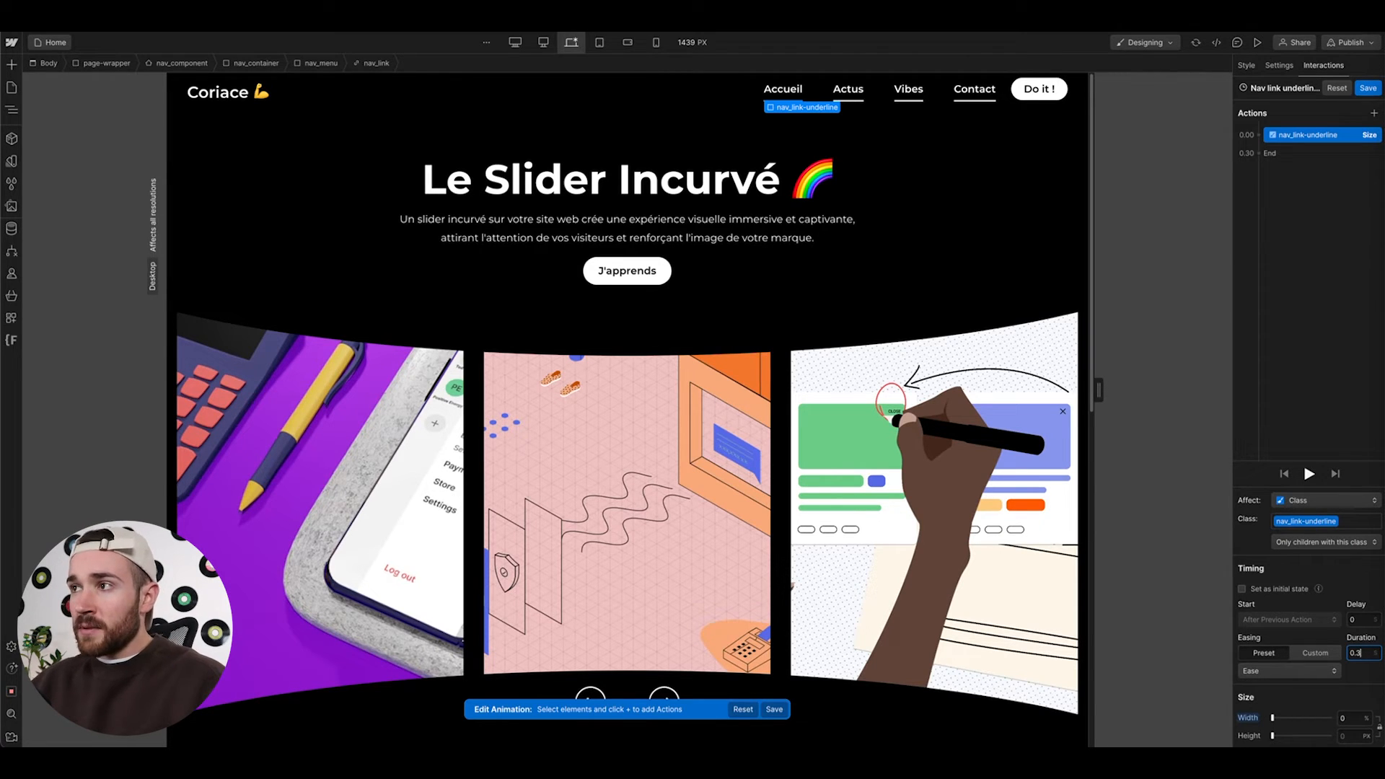
Save the hover-out animation and test the navigation links' underlines in the page preview
click(1368, 88)
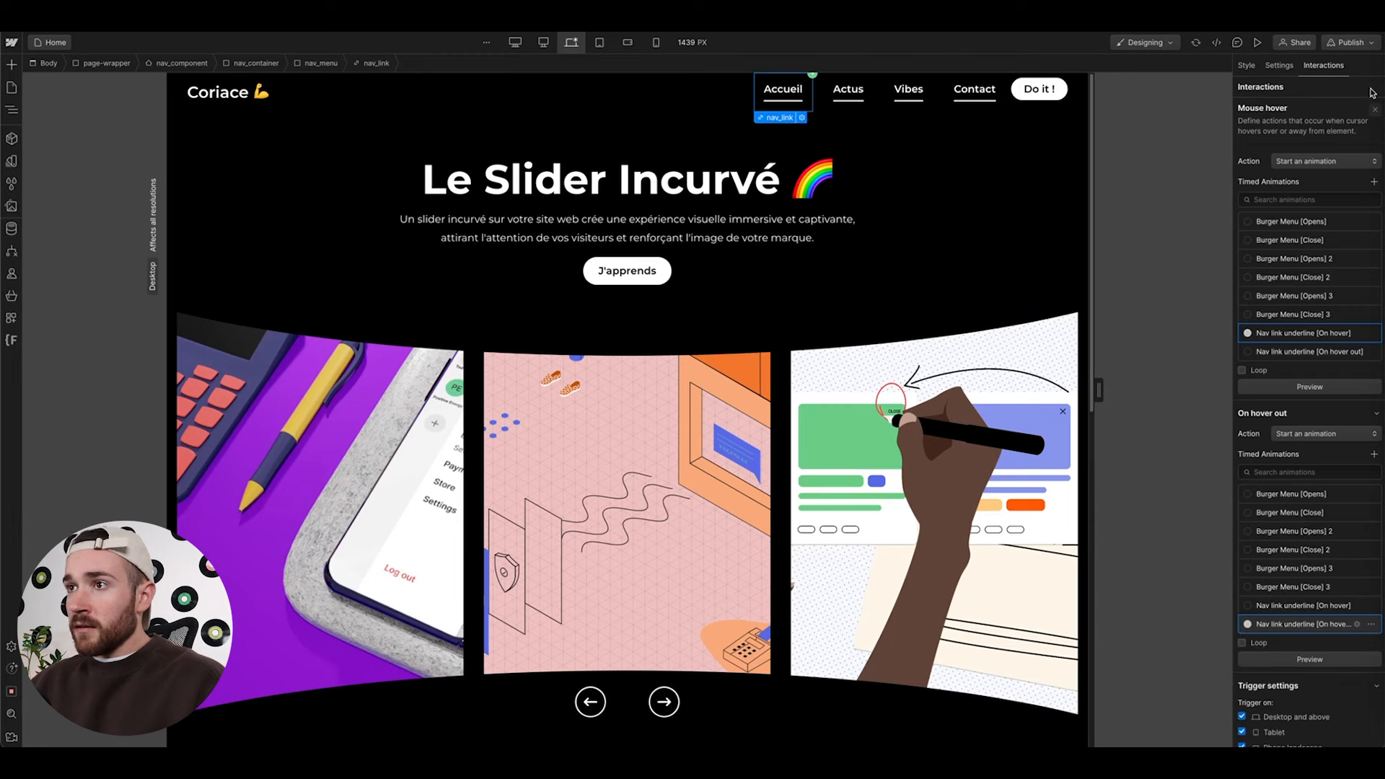
click(1257, 42)
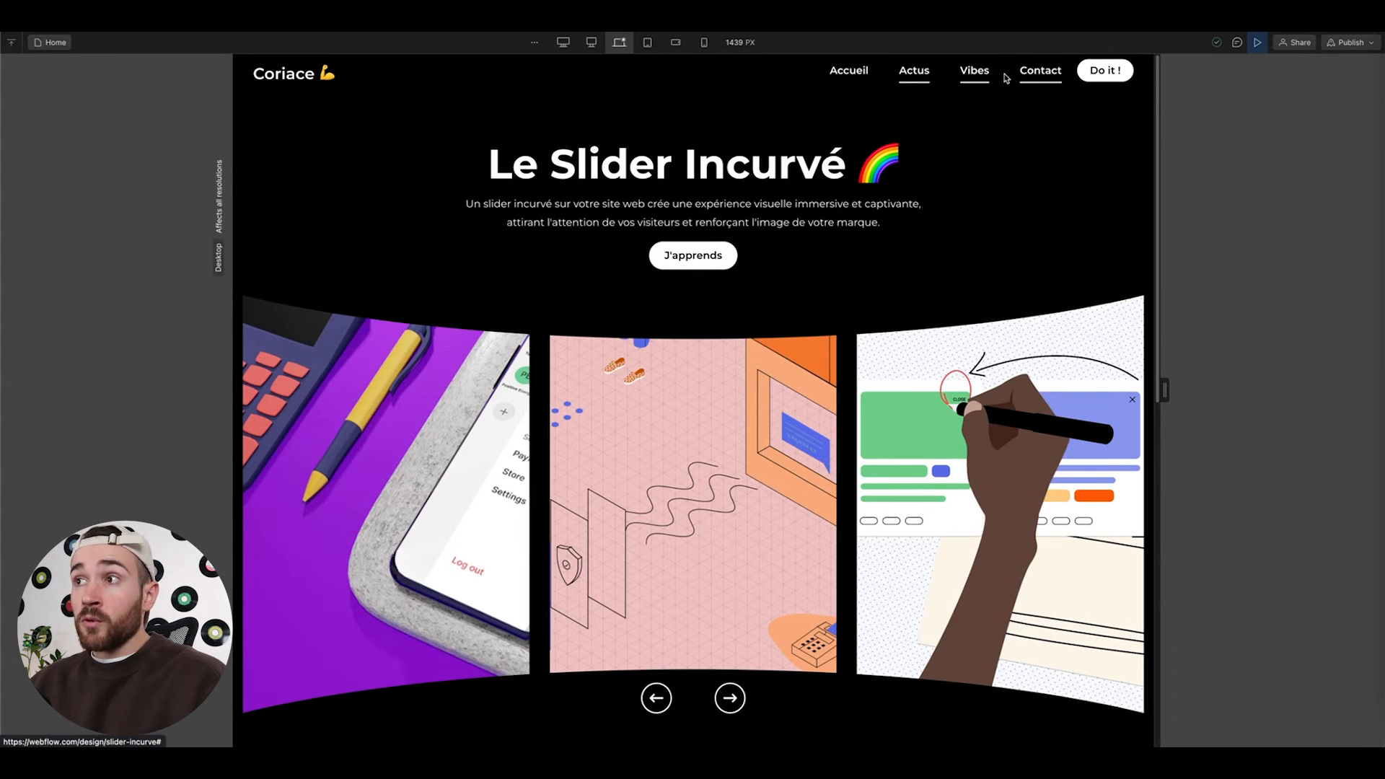
click(1255, 45)
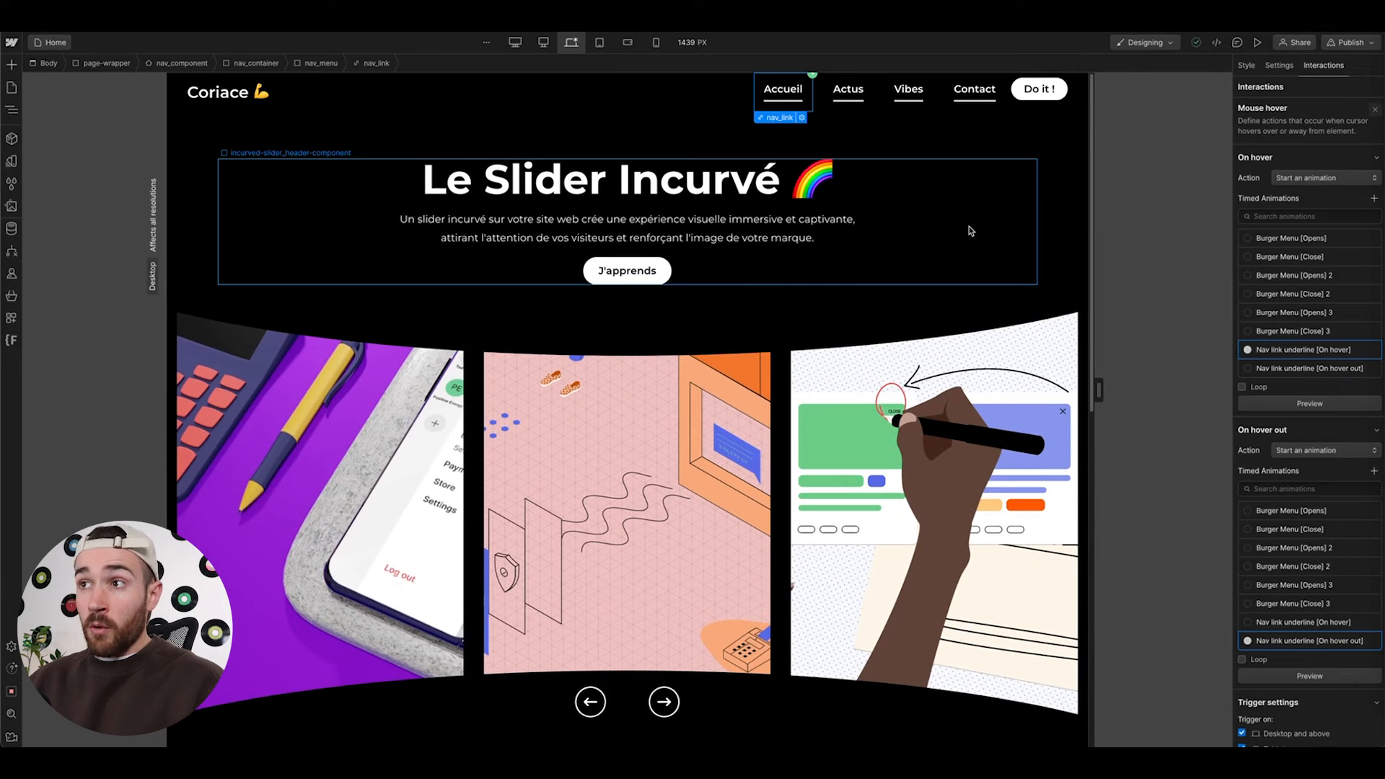
click(860, 88)
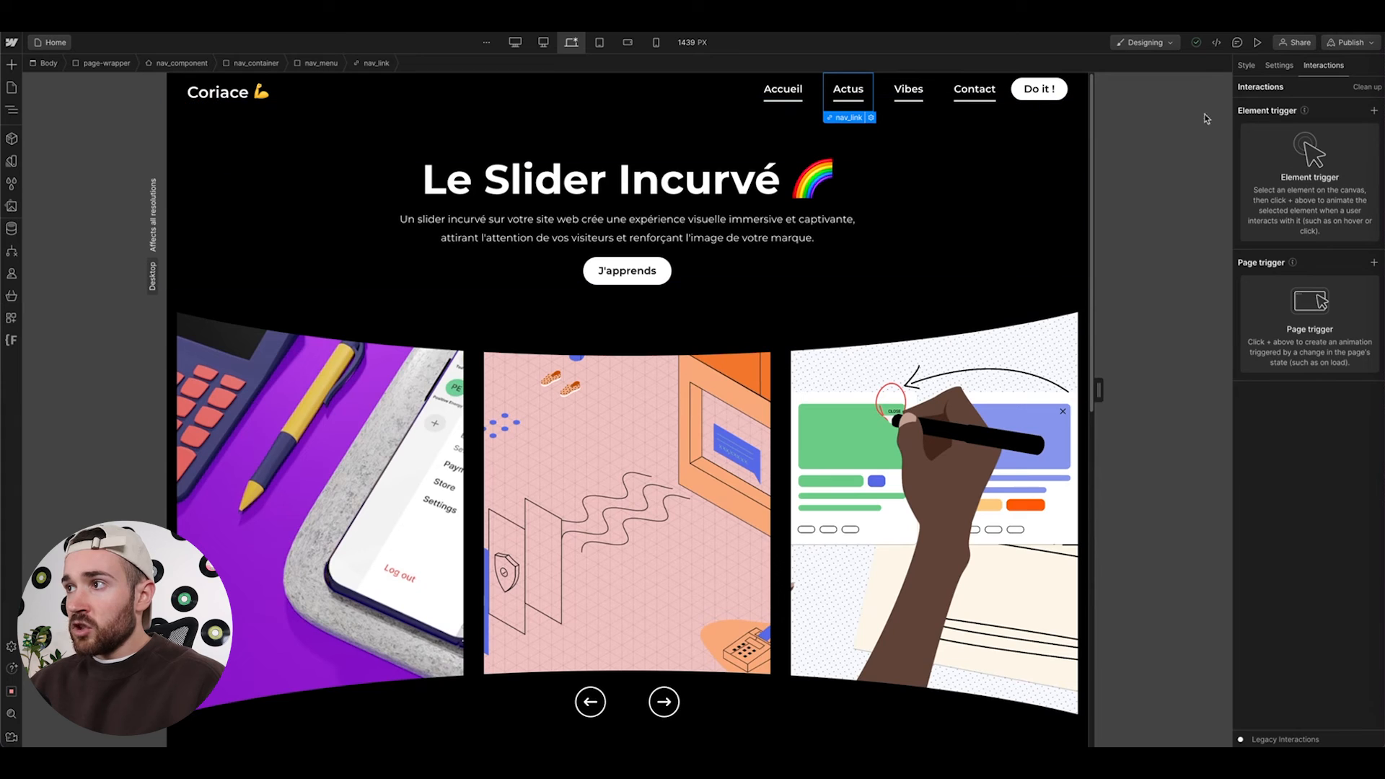
click(1373, 112)
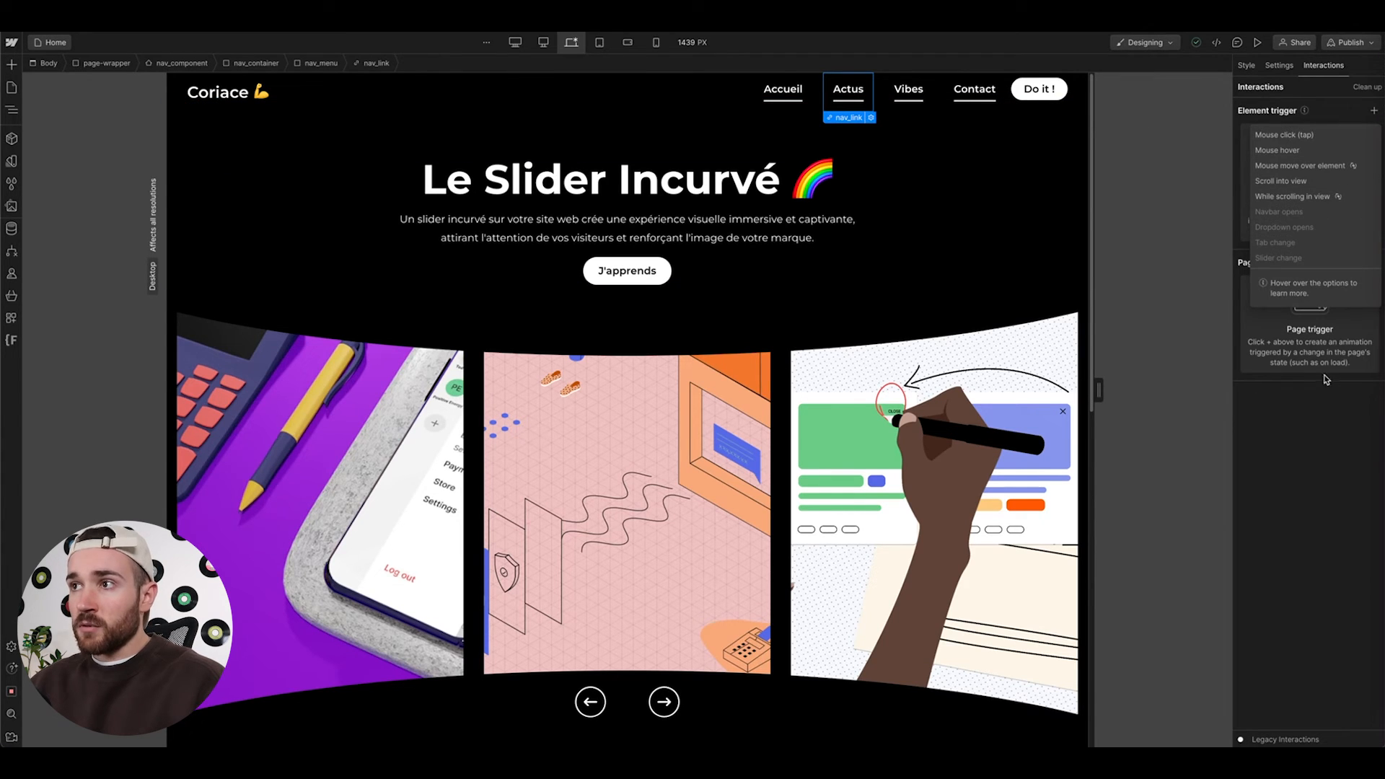
click(1027, 240)
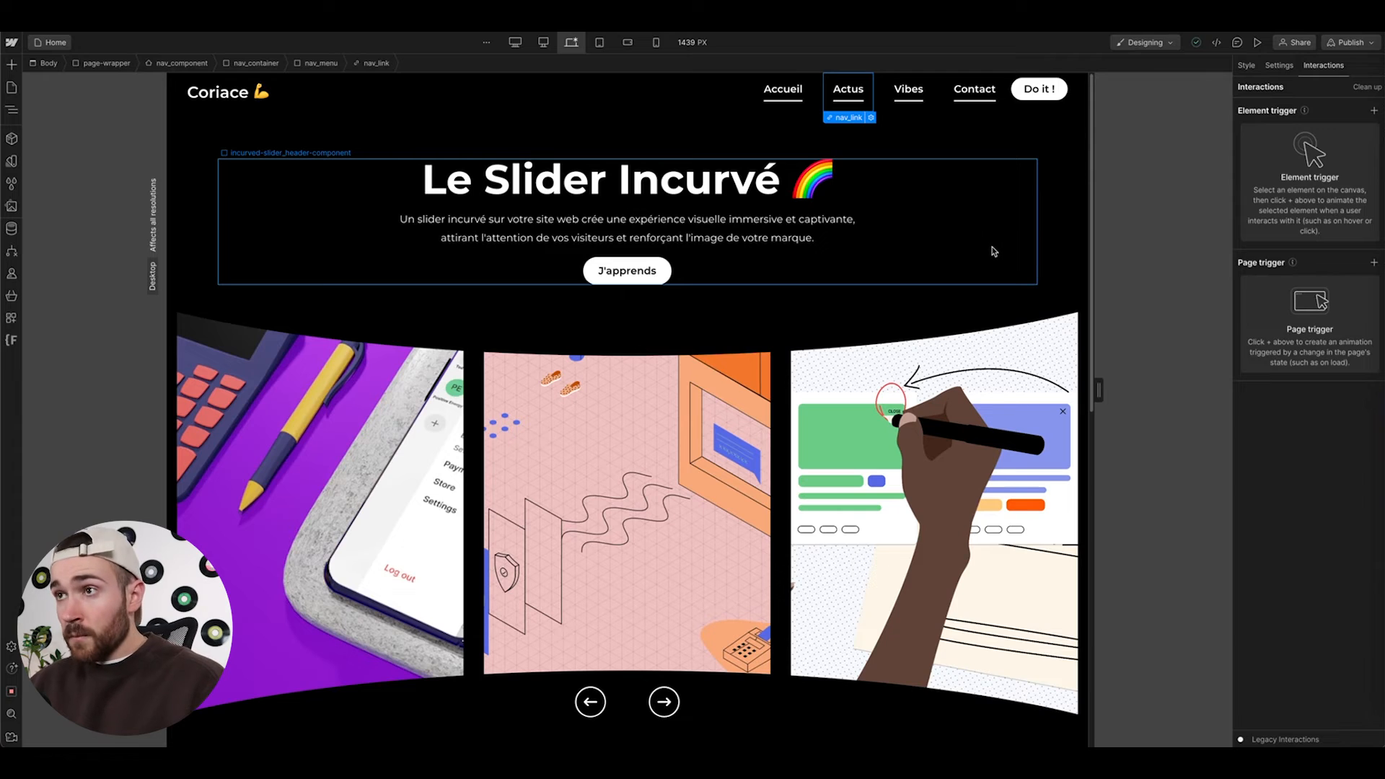
Make the Accueil link's mouse hover trigger apply to all elements with the nav_link class
click(782, 87)
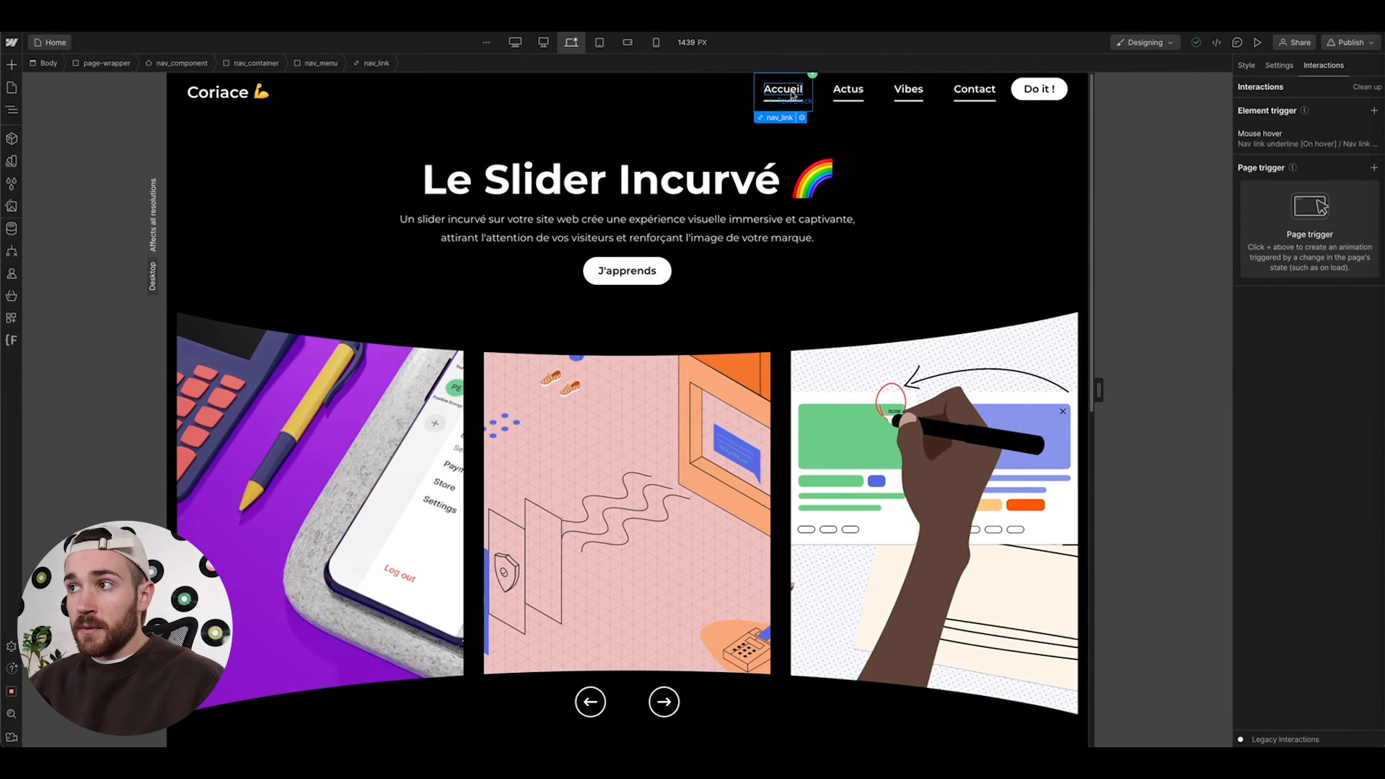
click(1271, 141)
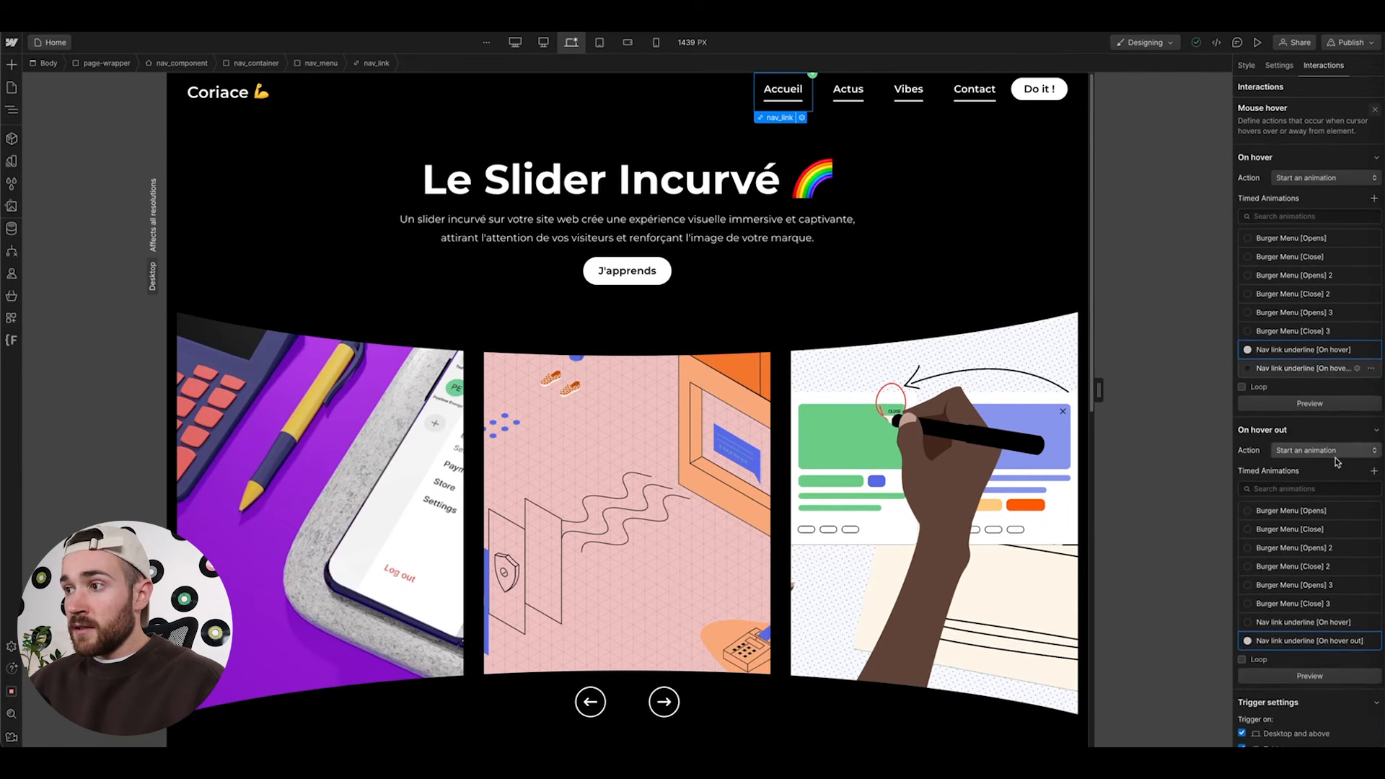
scroll(1291, 541, down, 2)
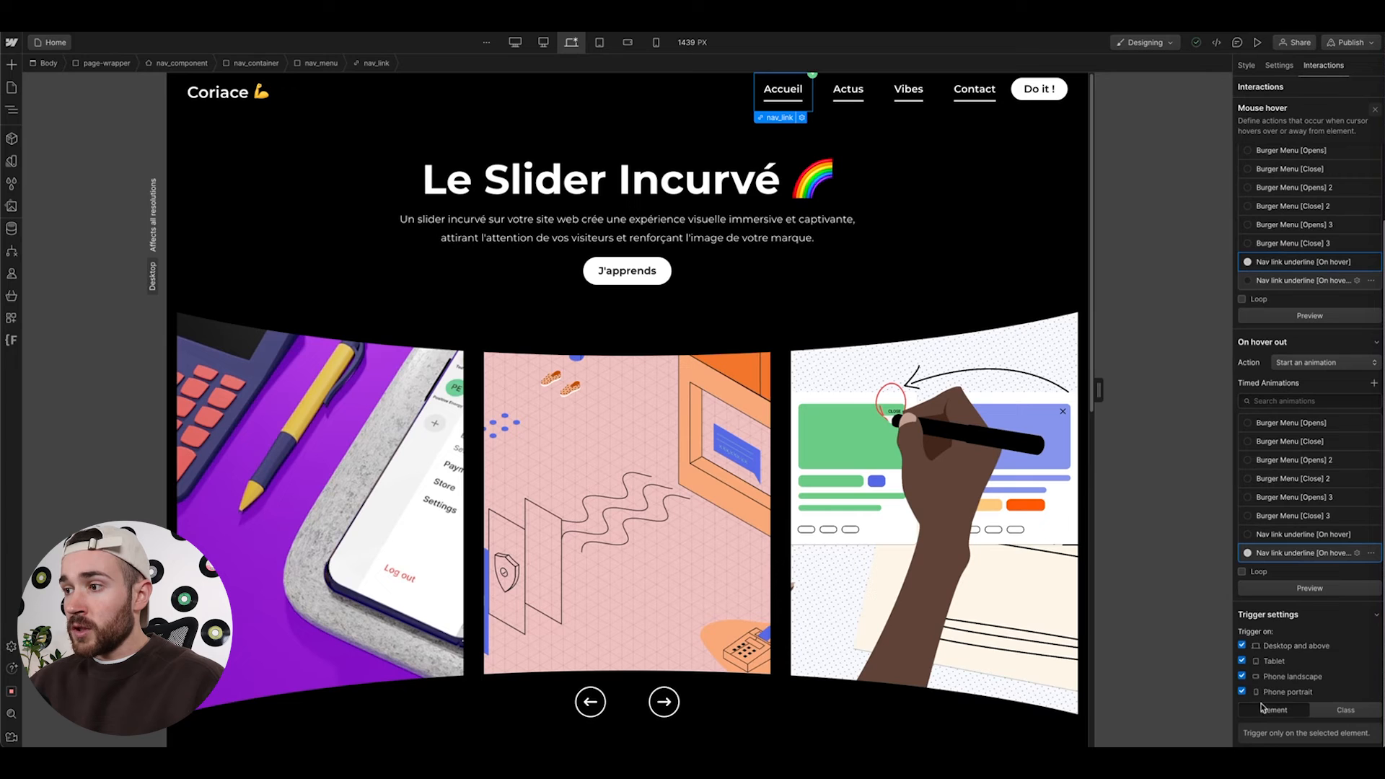
click(1346, 711)
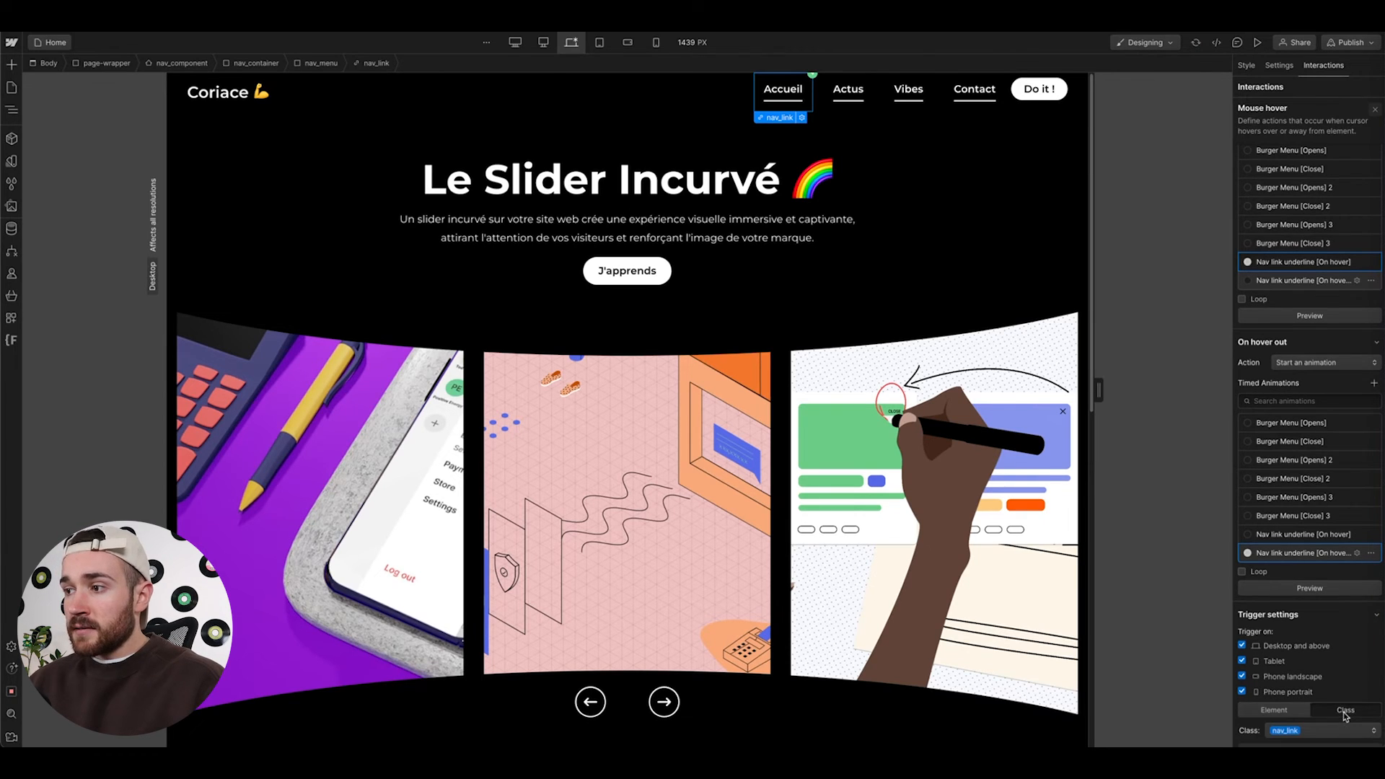
scroll(1343, 641, down, 1)
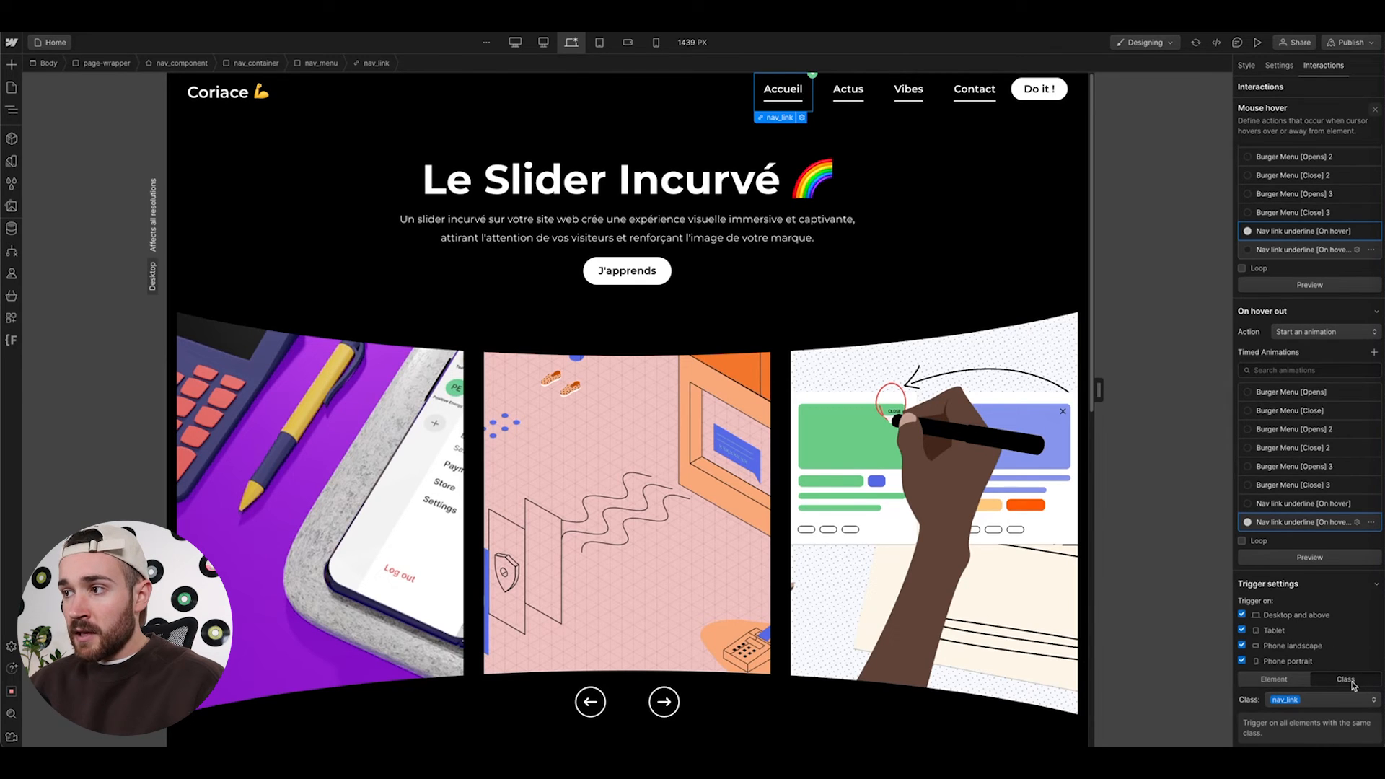
Review which nav_link-underline elements the initial-state size action in the on-hover animation affects, and close the animation
click(1297, 231)
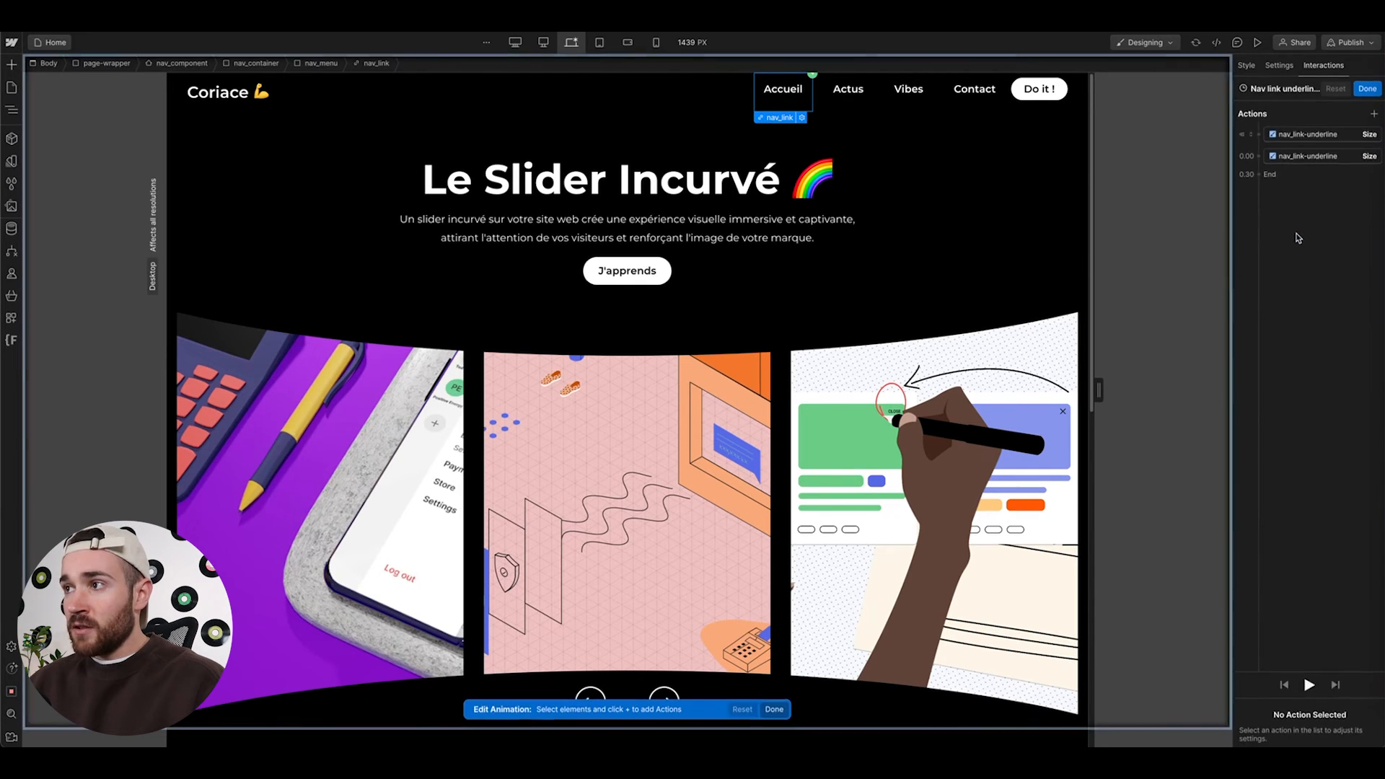
click(1310, 135)
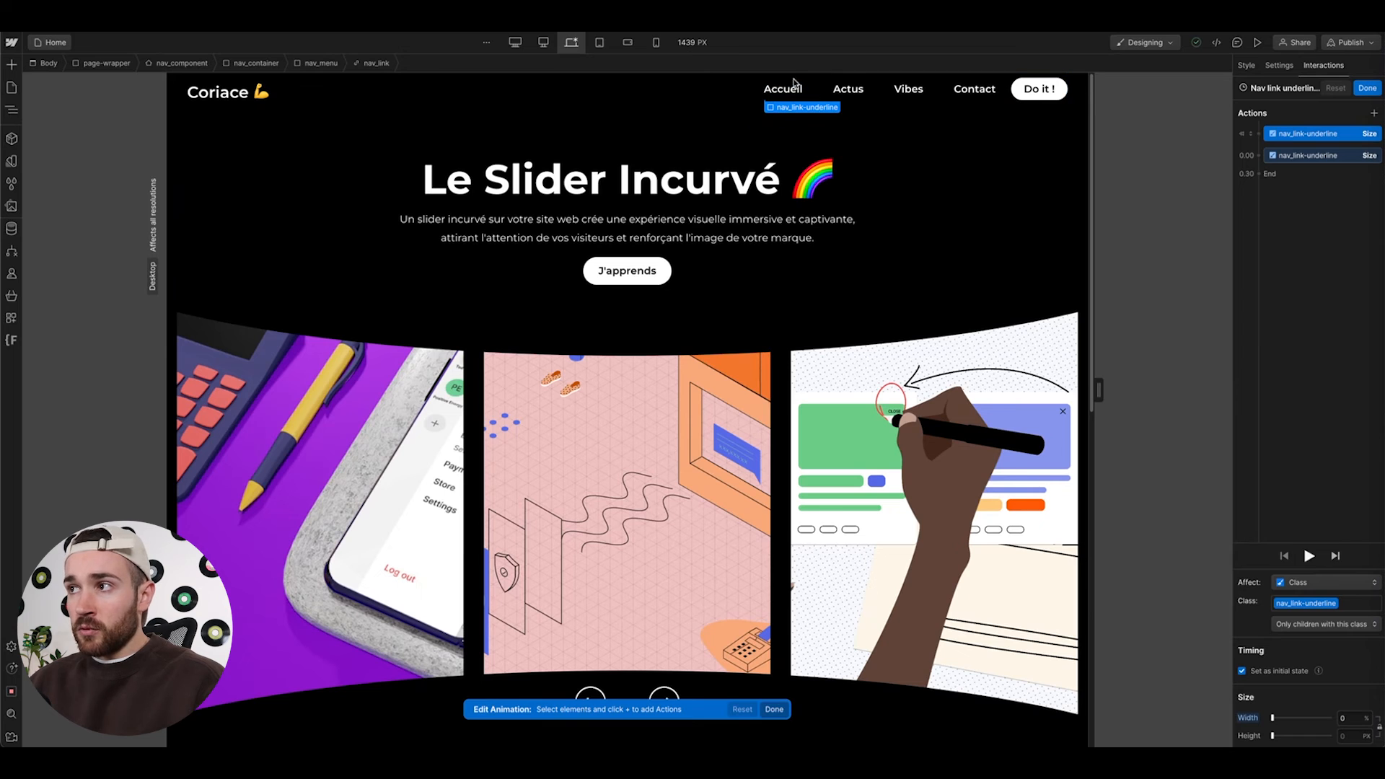
click(1367, 87)
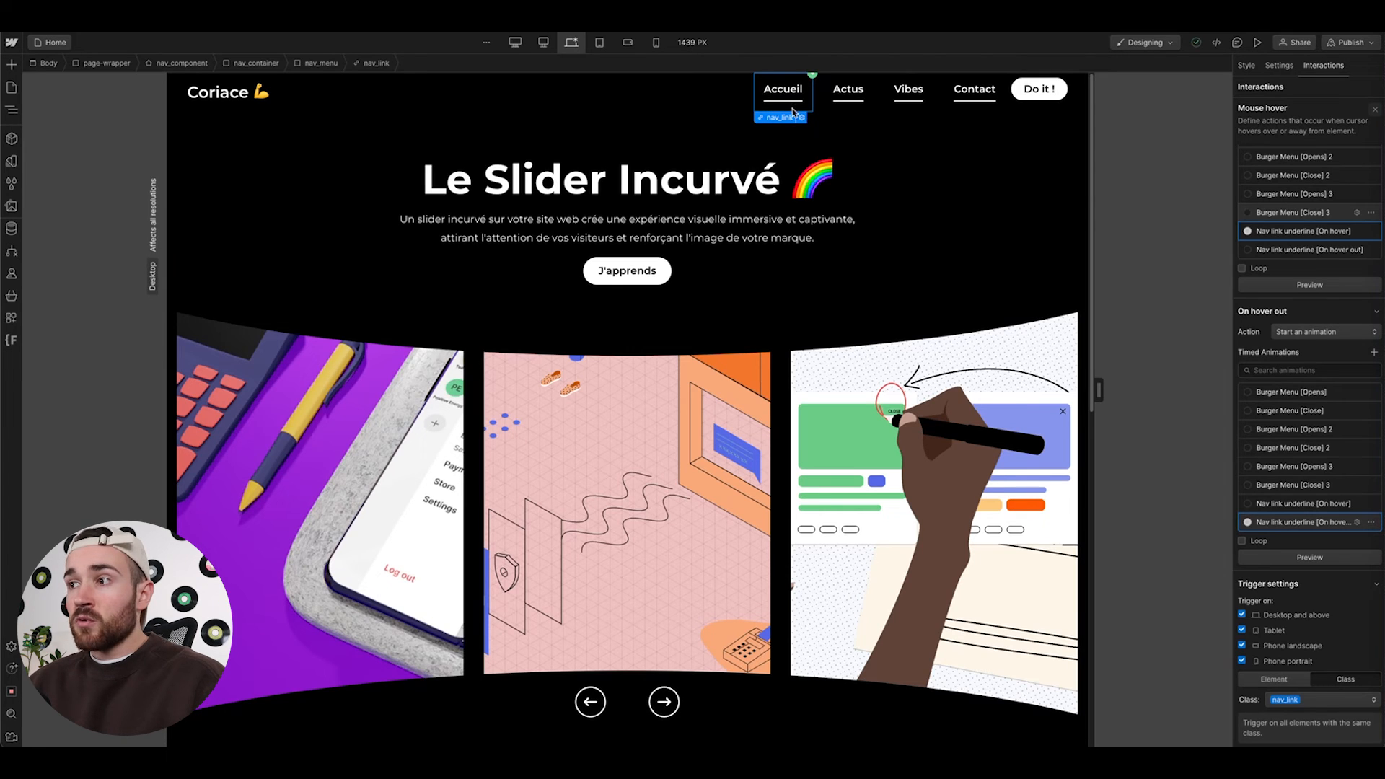
Try the on-hover animation's 100% width action on all elements with the nav_link-underline class and test the Accueil link in preview
click(1299, 230)
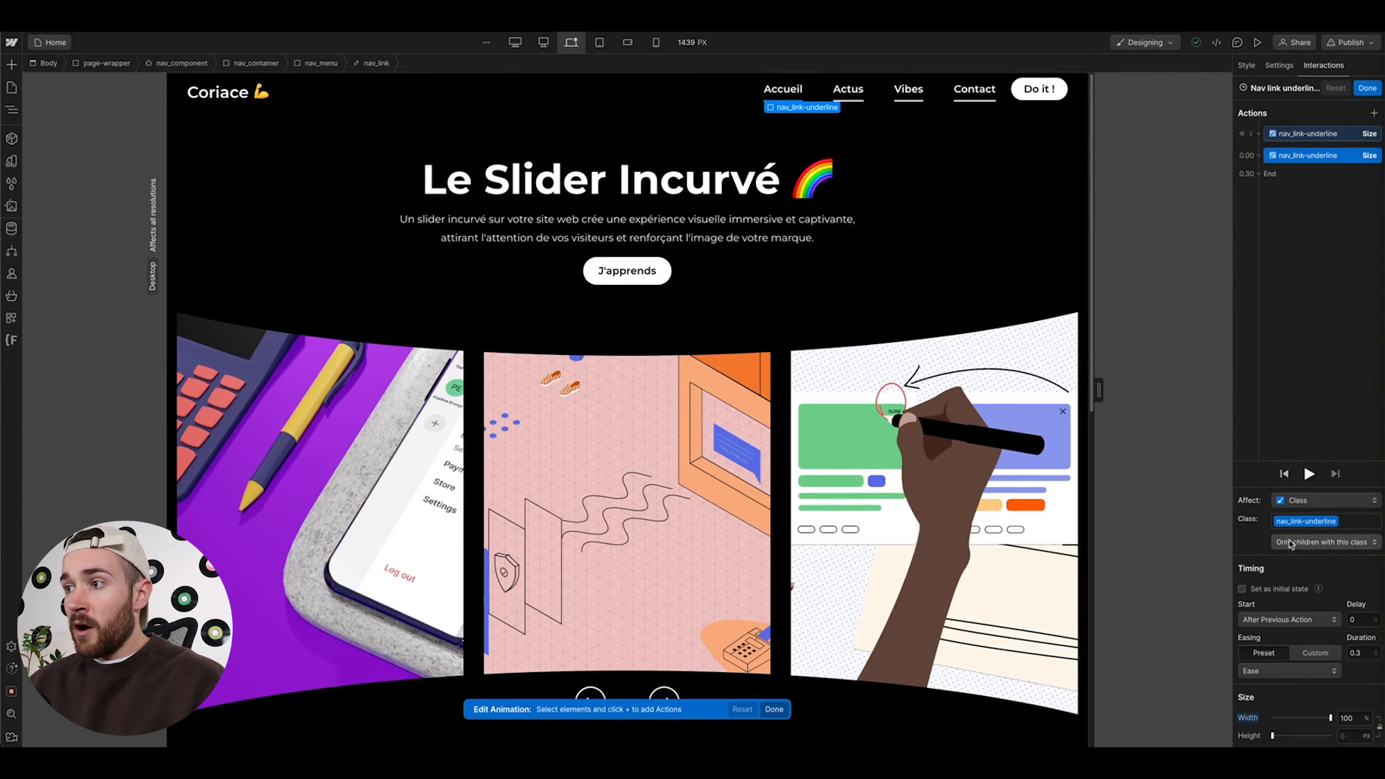
click(1310, 546)
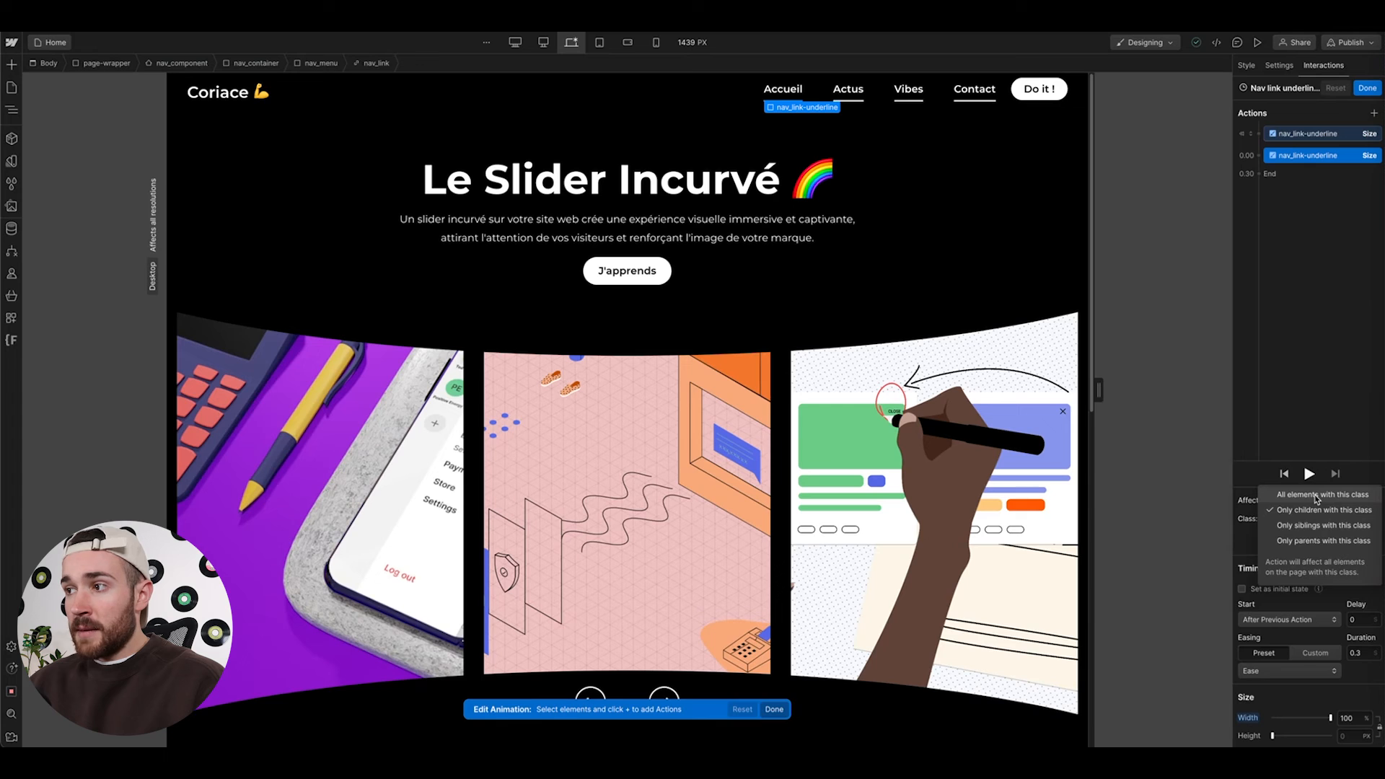
click(1316, 495)
click(1368, 88)
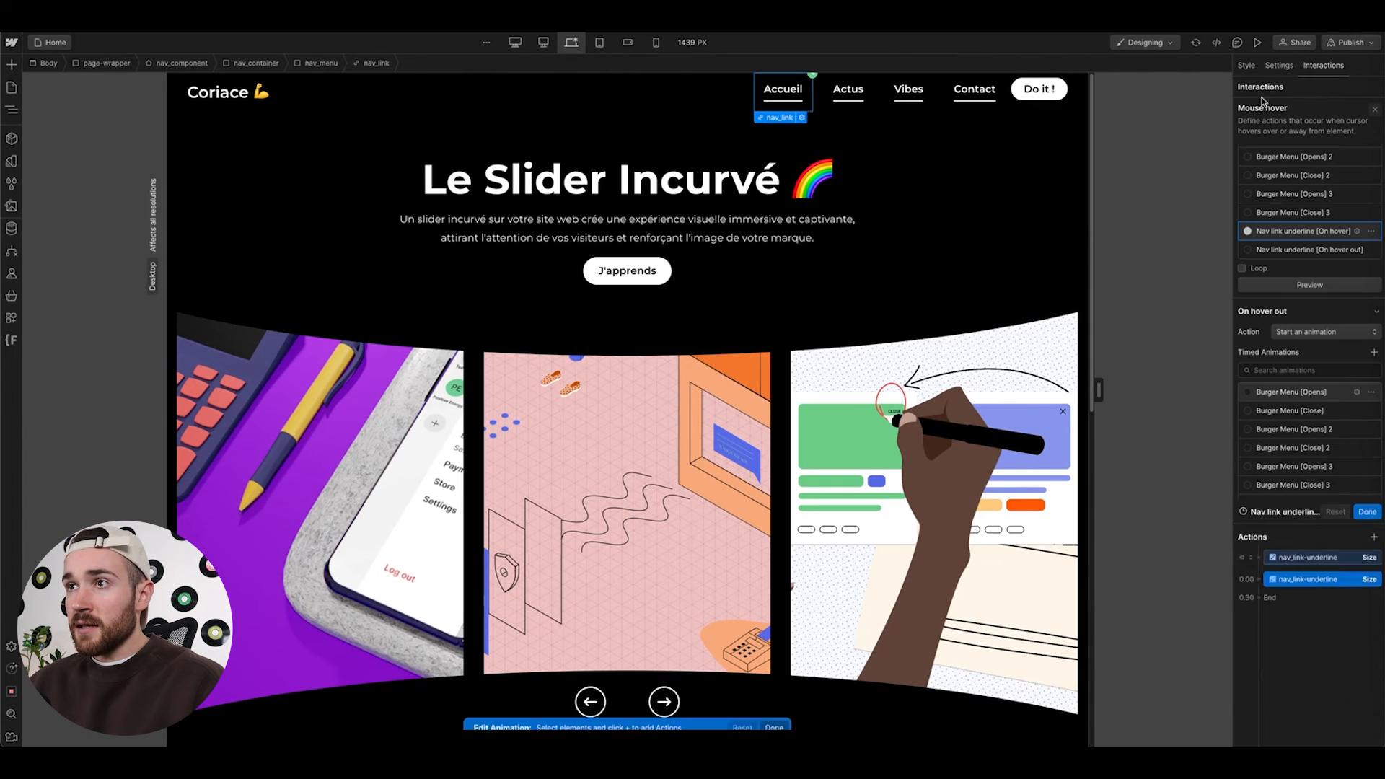
click(1258, 42)
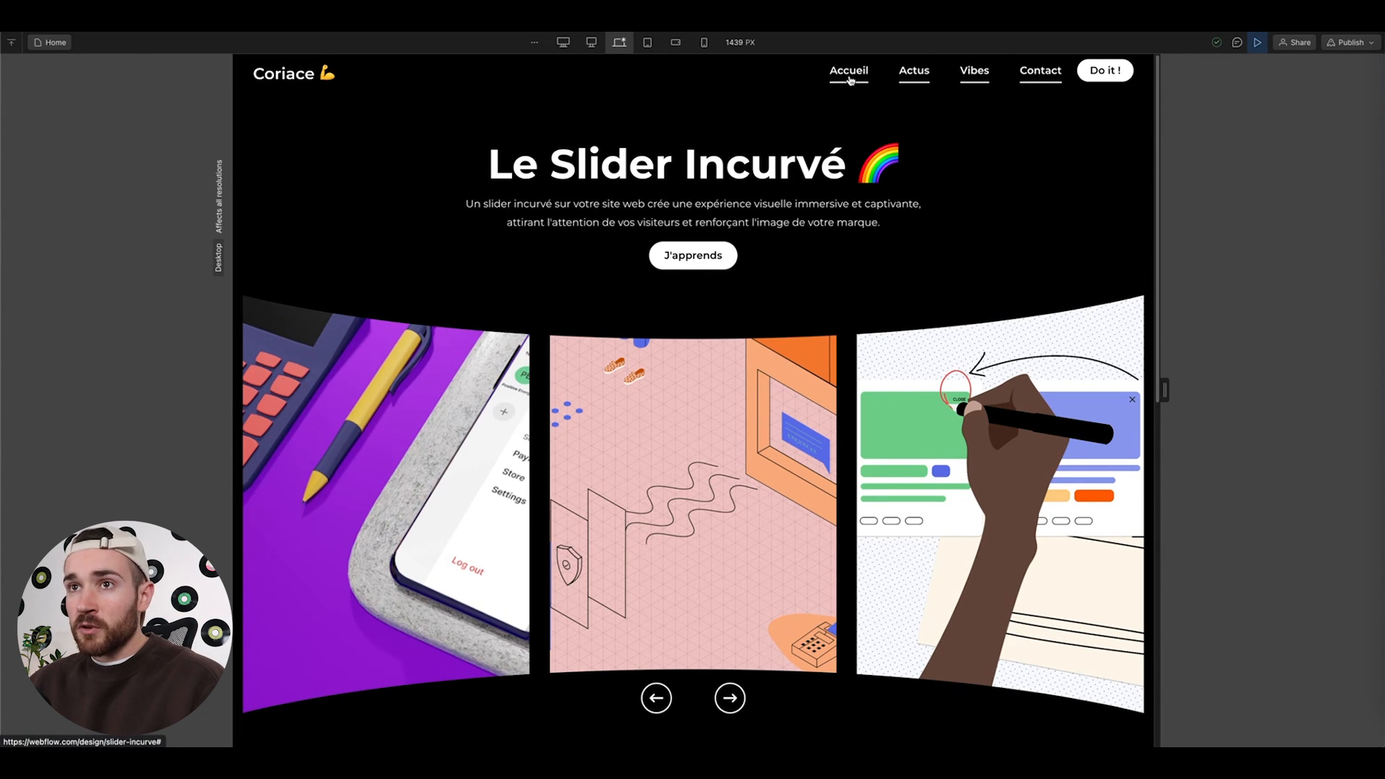
click(1257, 42)
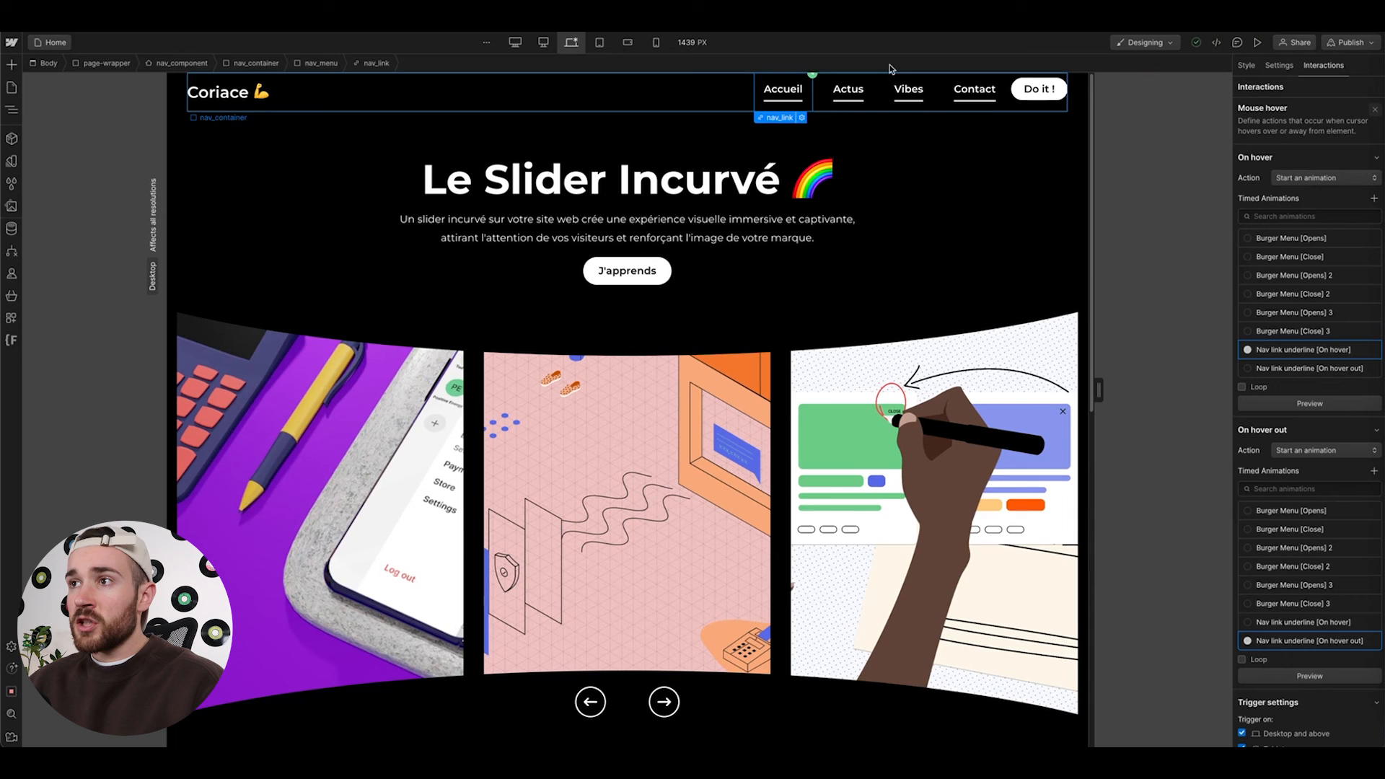
Restrict the on-hover 100% width action to only children with the nav_link-underline class and test the Accueil link in preview
click(1298, 351)
click(1309, 162)
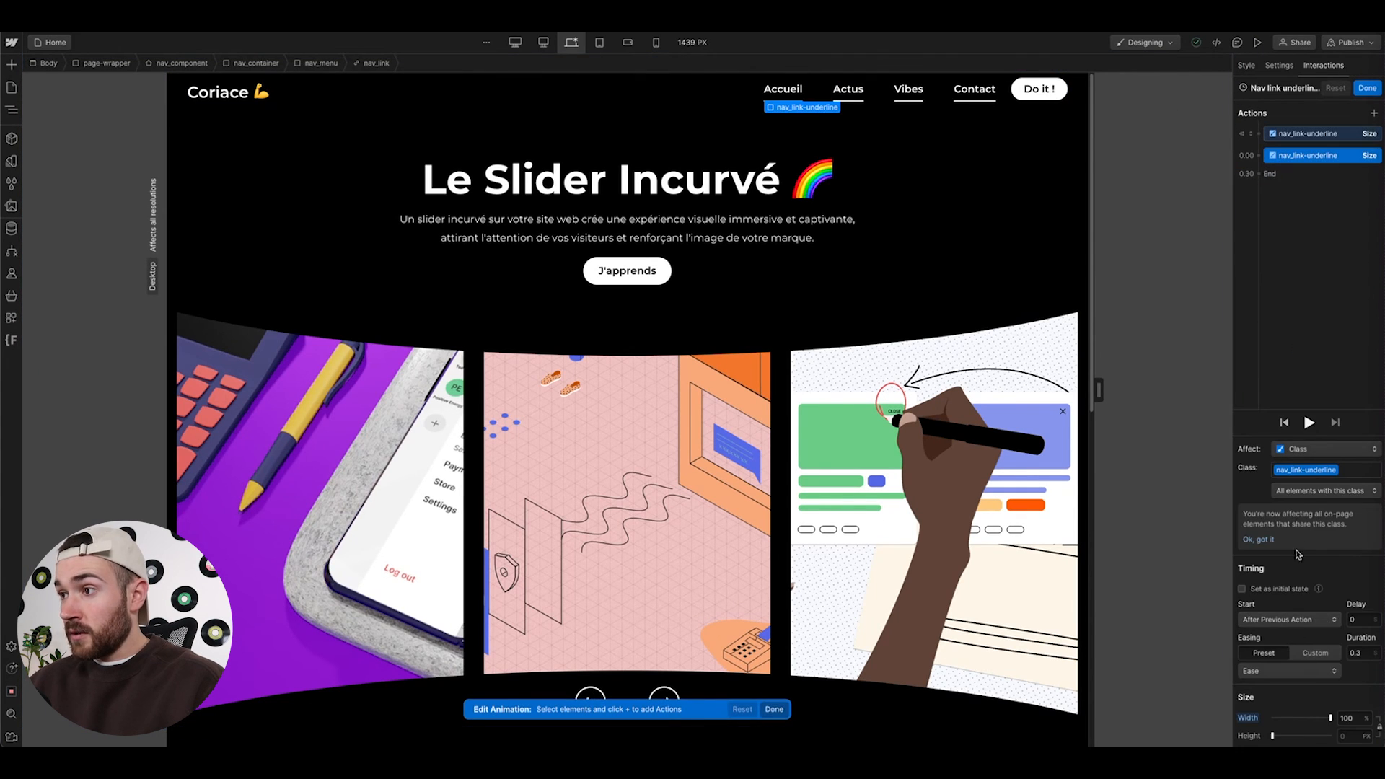
click(1297, 495)
click(1302, 508)
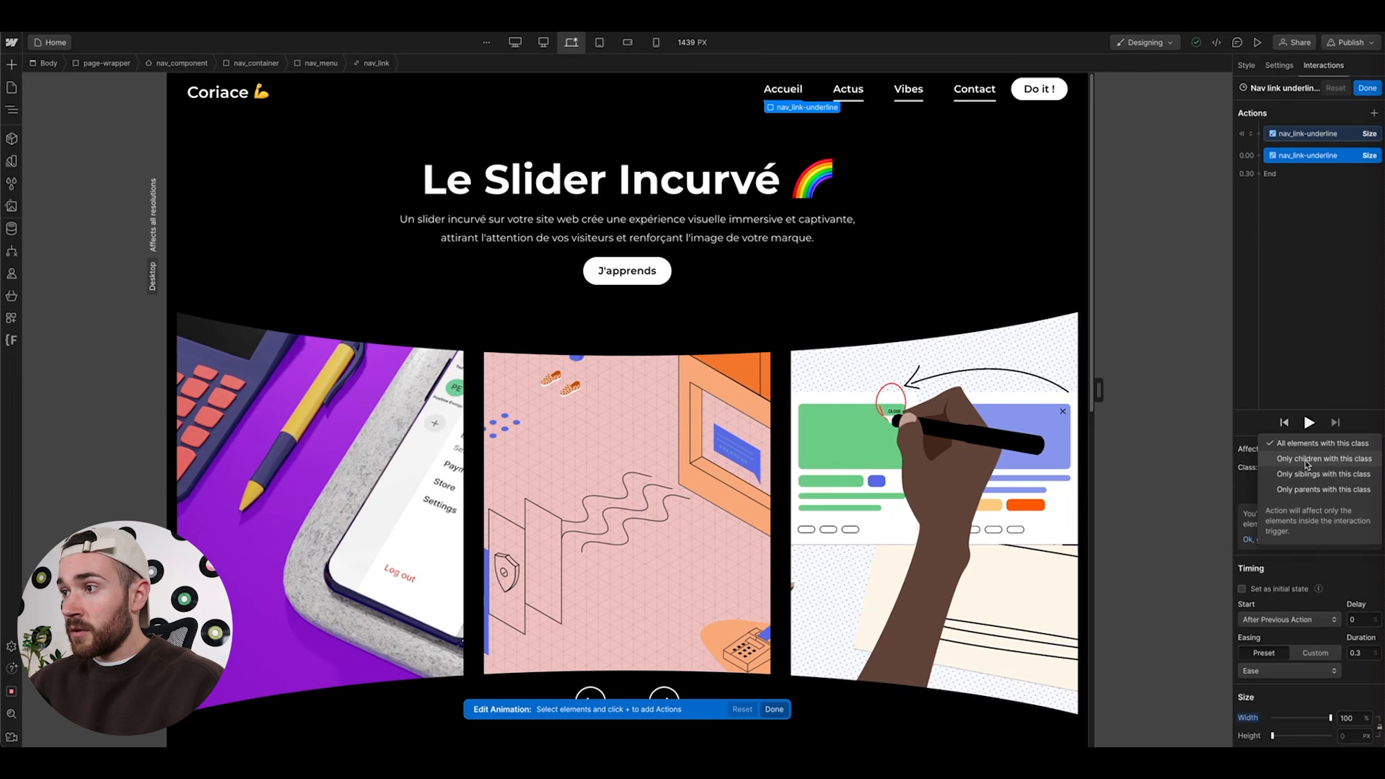
click(1368, 88)
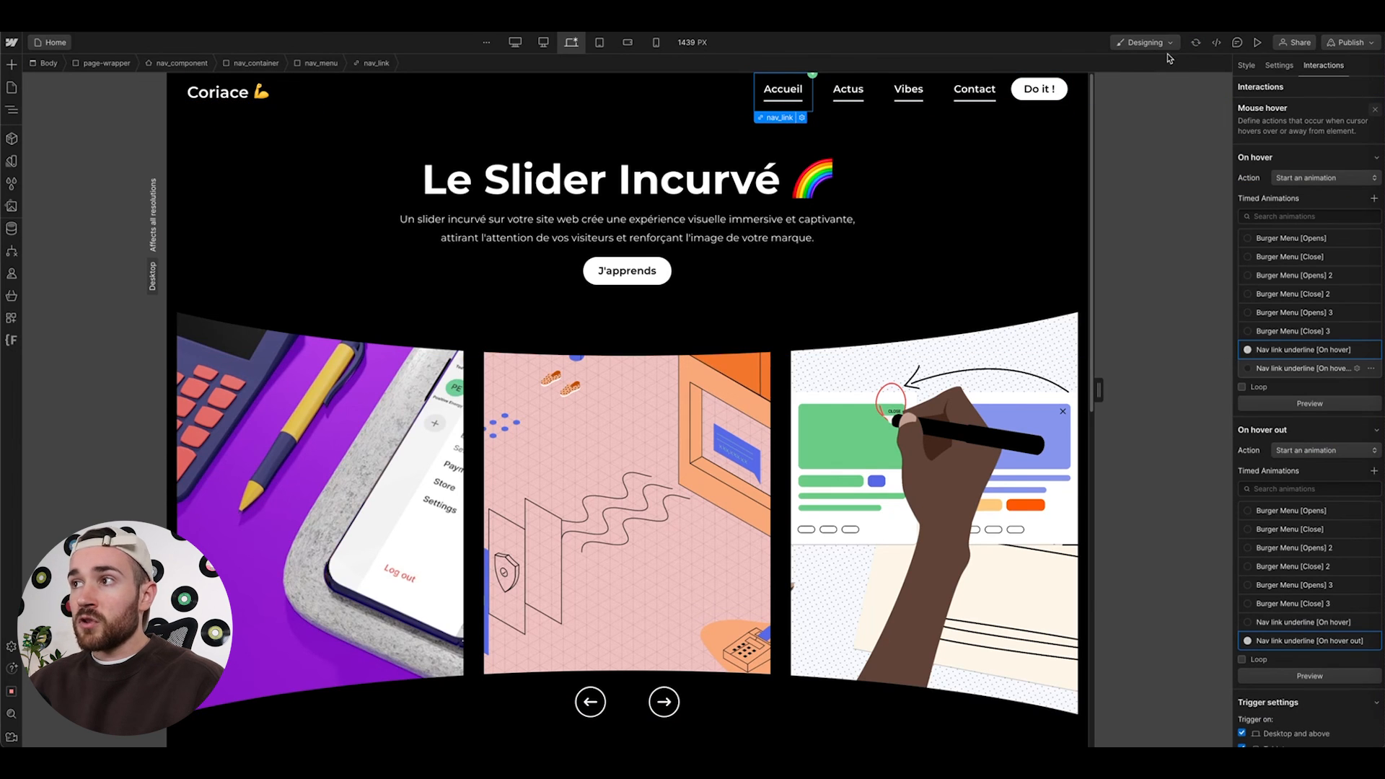
click(1257, 43)
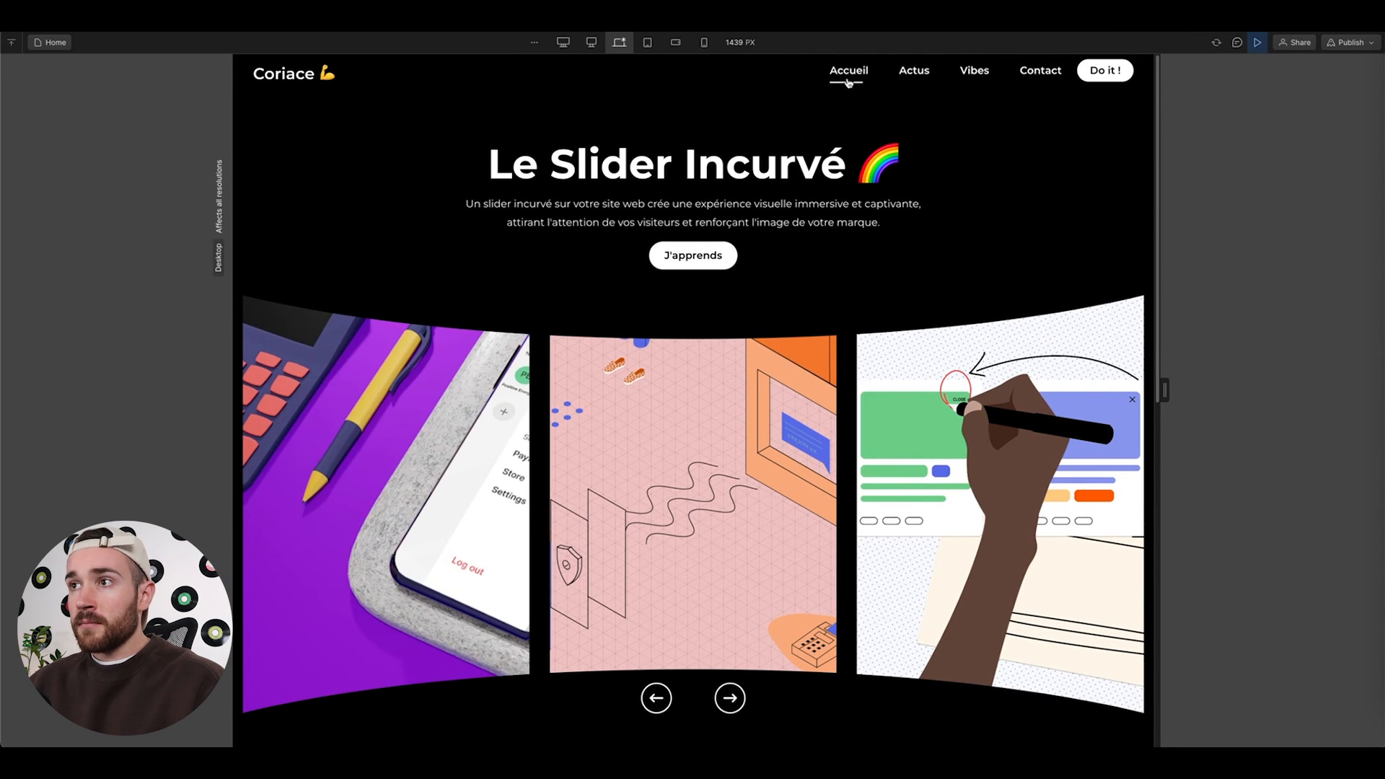